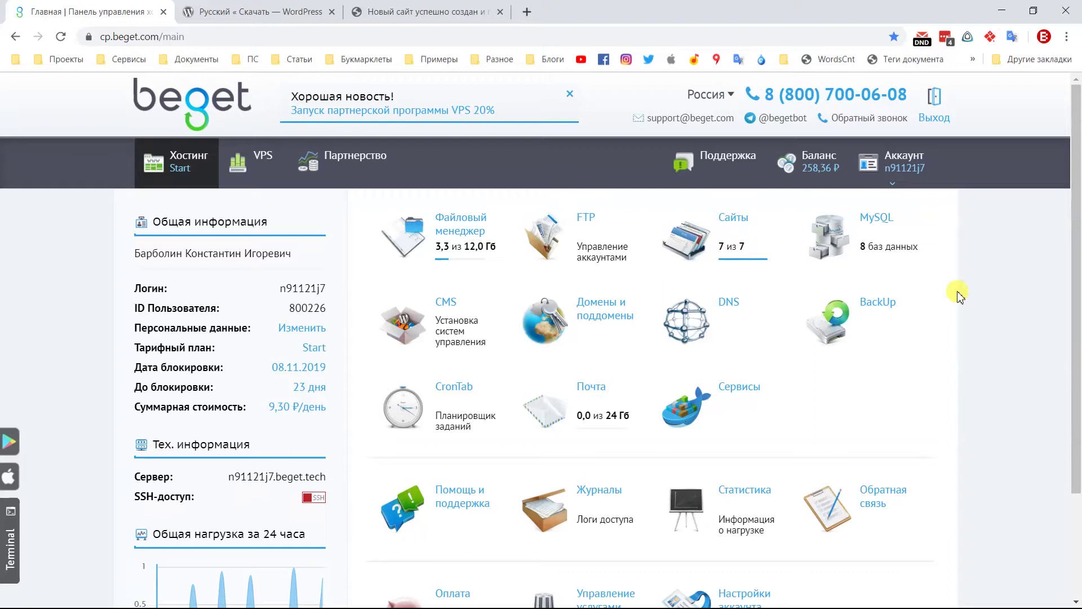
# Review the hosting account's sites and their linked domains, and return to the main control panel
pyautogui.click(741, 238)
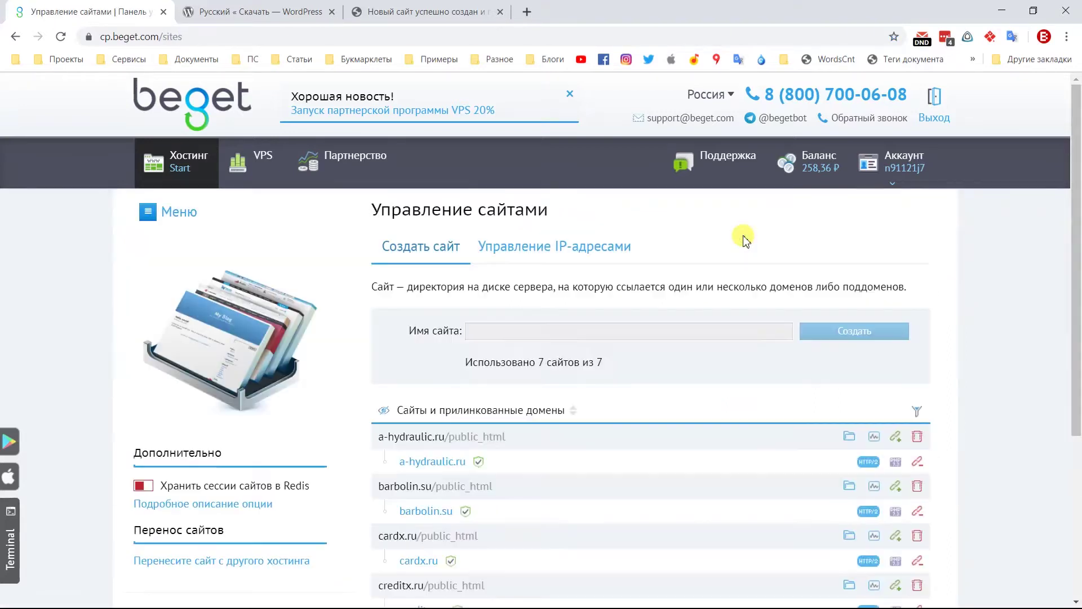
pyautogui.scroll(-5, 838, 579)
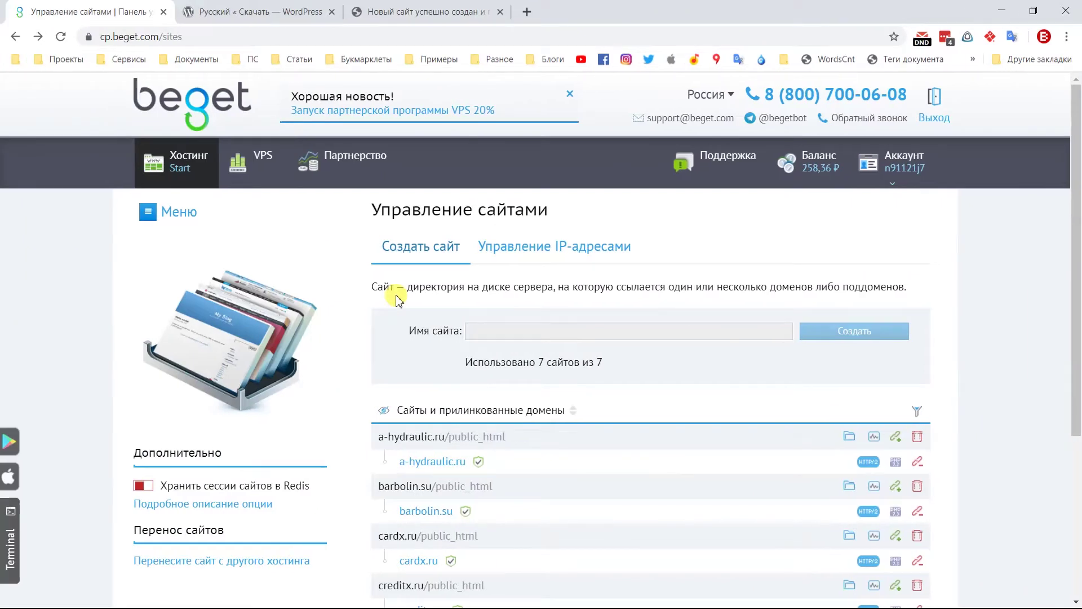
pyautogui.click(181, 167)
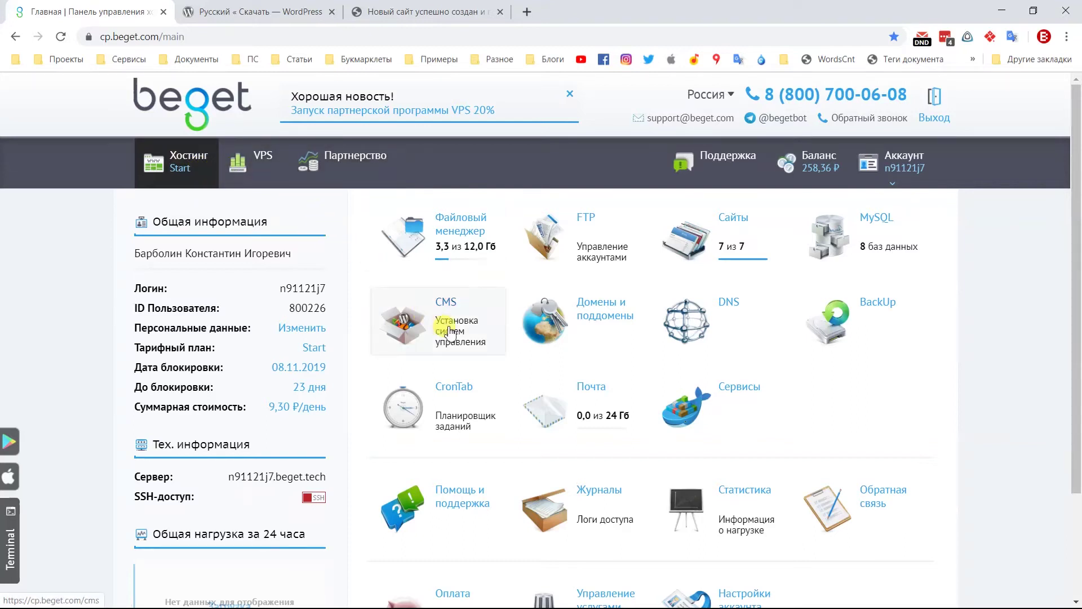
# Start a WordPress installation from the CMS section and choose nocash.su/public_html as the target site
pyautogui.click(449, 332)
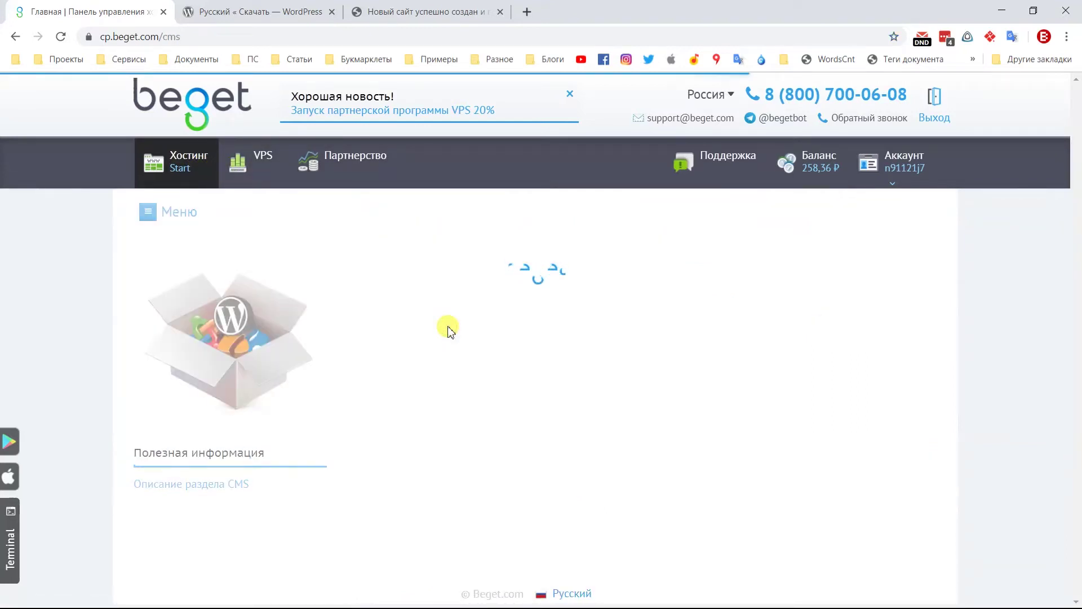
pyautogui.click(819, 502)
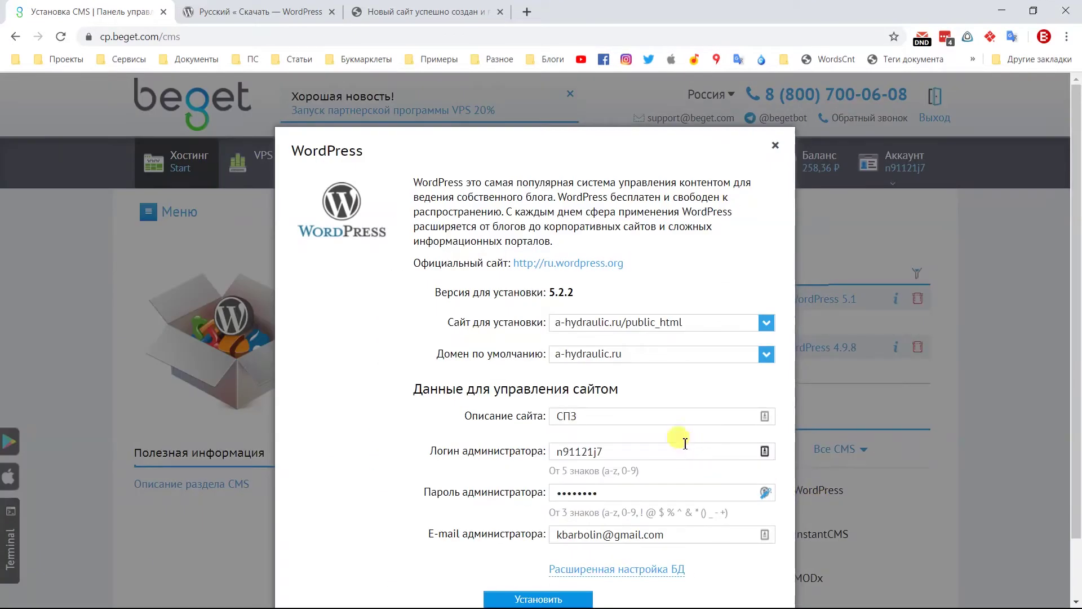
pyautogui.click(608, 326)
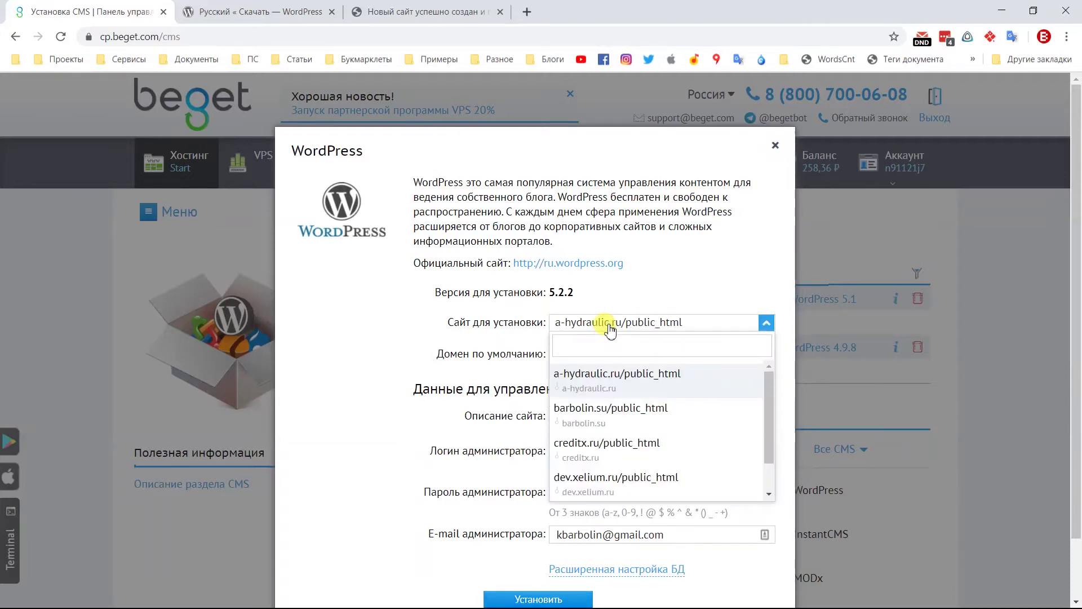
pyautogui.scroll(-1, 620, 484)
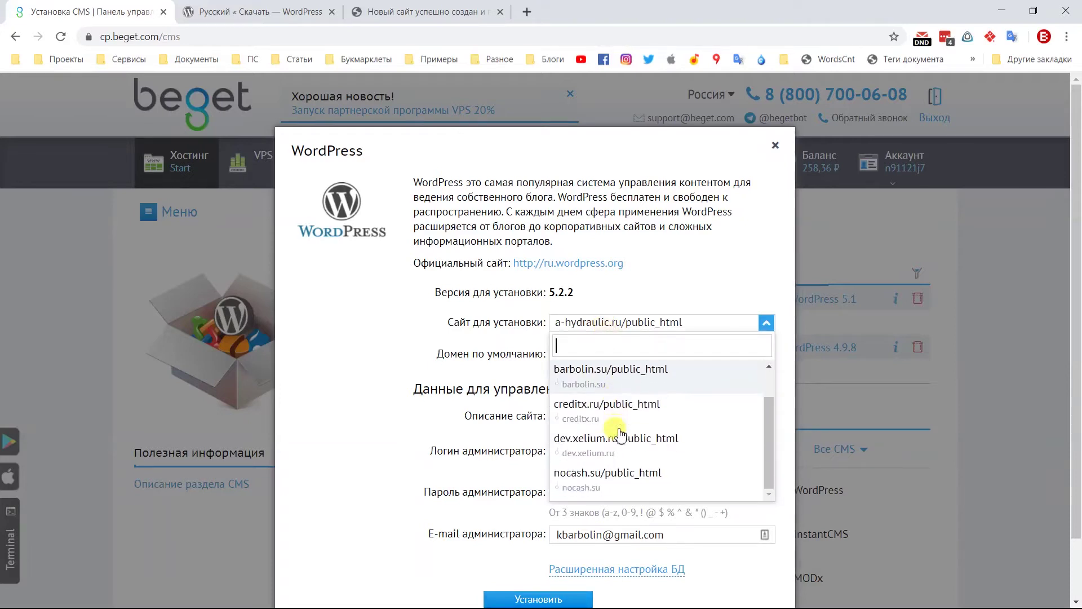
pyautogui.click(631, 478)
pyautogui.scroll(-1, 581, 401)
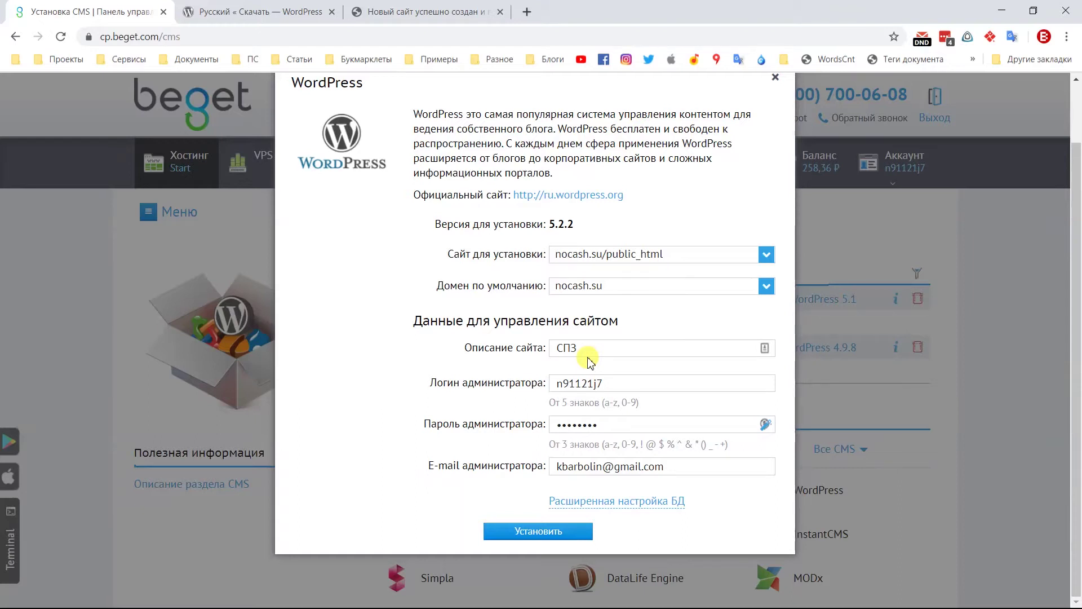
# Set the site description to nocash.su, install WordPress with the prefilled administrator data, and dismiss the notice
pyautogui.click(501, 338)
pyautogui.write('nocash.su')
pyautogui.press('Tab')
pyautogui.press('Tab')
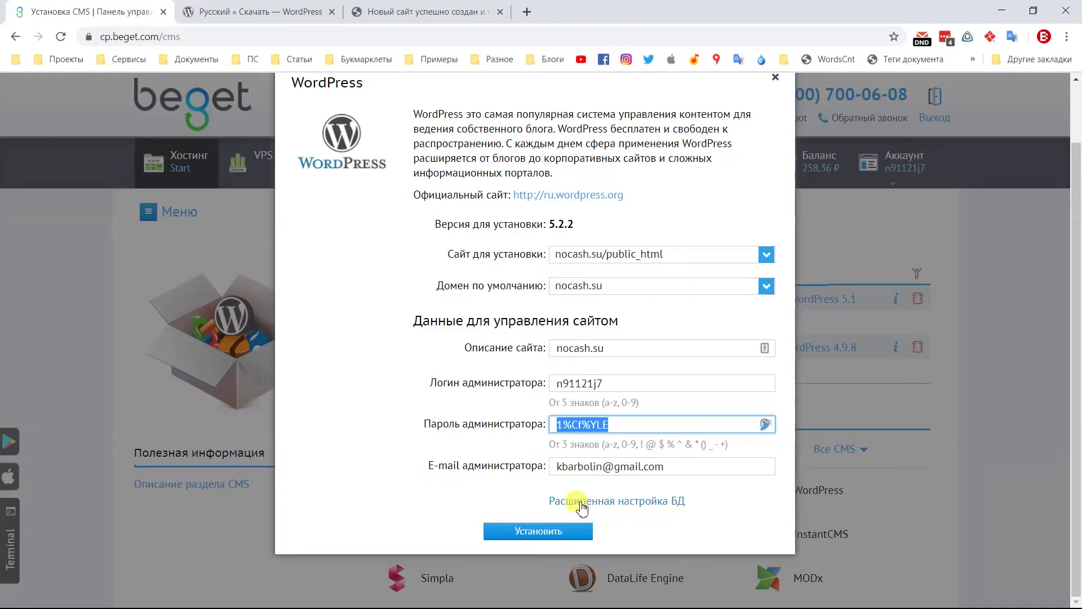
pyautogui.click(535, 531)
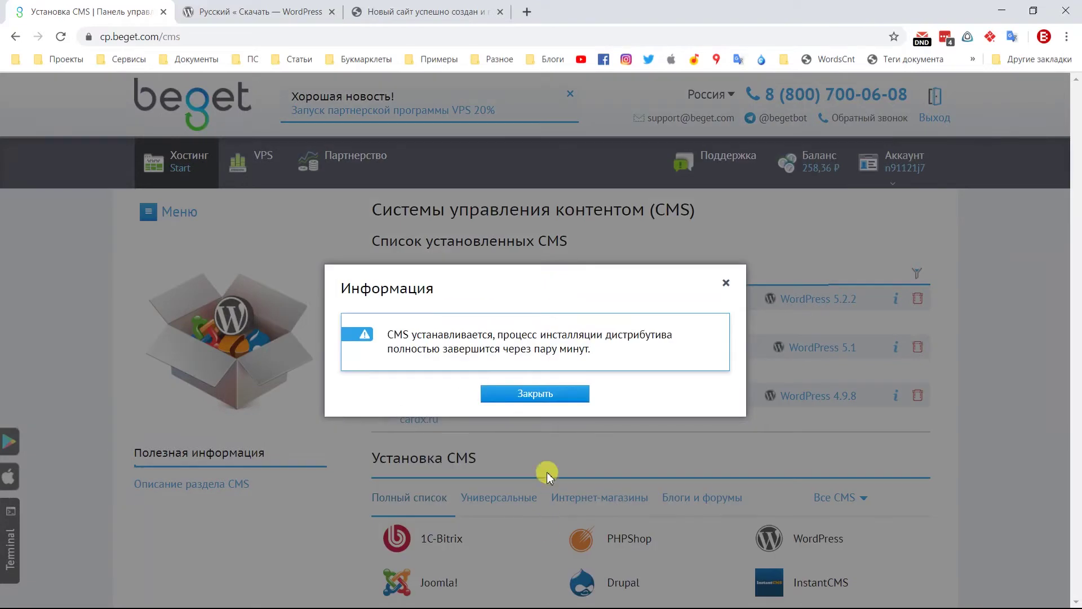
pyautogui.click(542, 397)
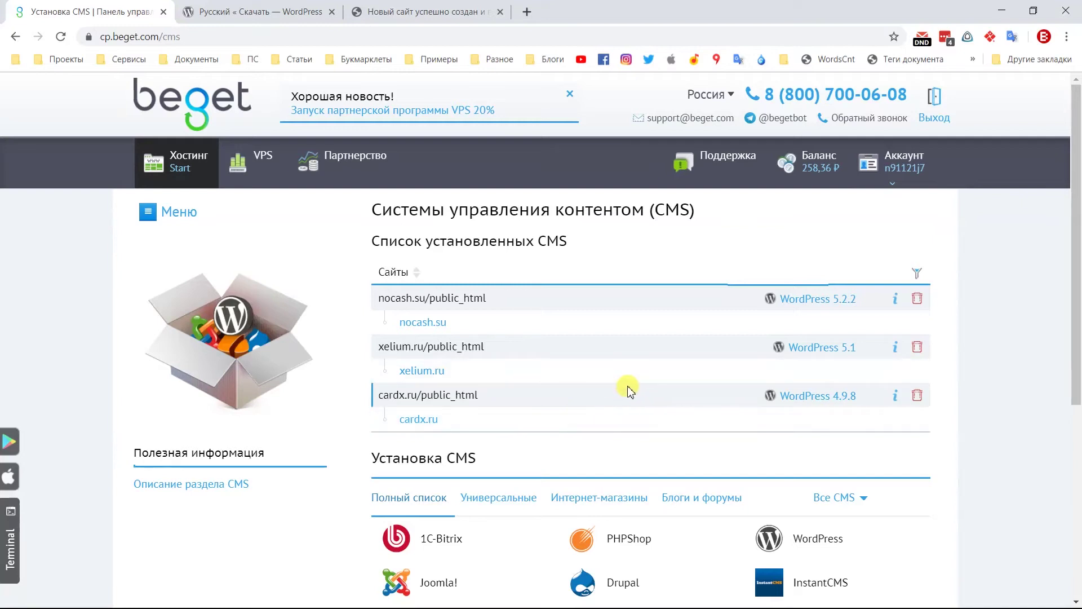
# Examine the nocash.su WordPress installation details, including the administrator login and database credentials
pyautogui.click(895, 299)
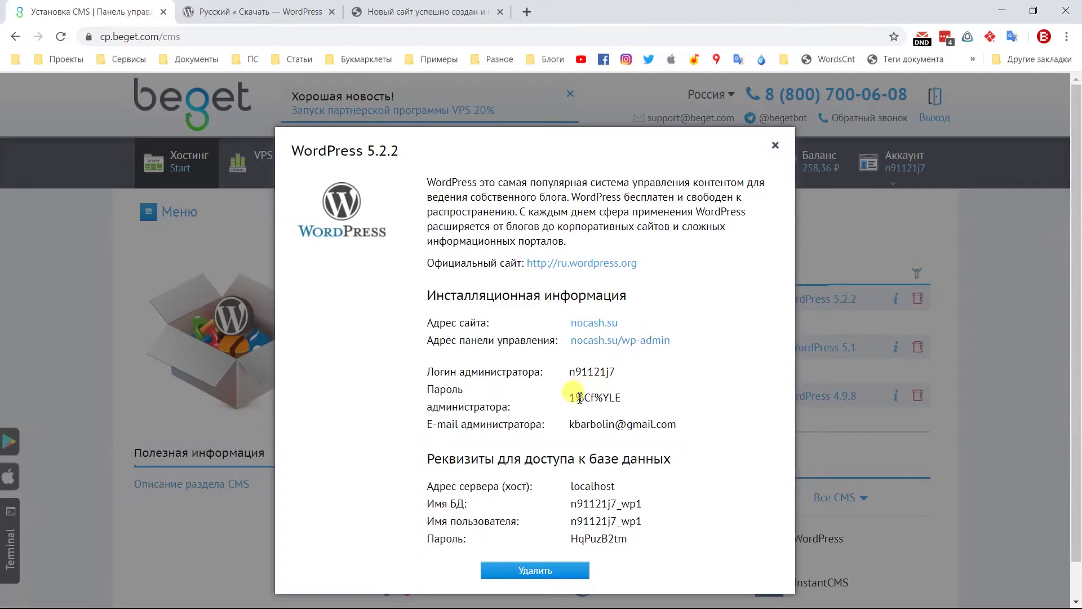
pyautogui.moveTo(570, 538); pyautogui.dragTo(632, 547)
pyautogui.click(676, 496)
# View the new nocash.su site and open its login page at nocash.su/wp-admin
pyautogui.click(608, 326)
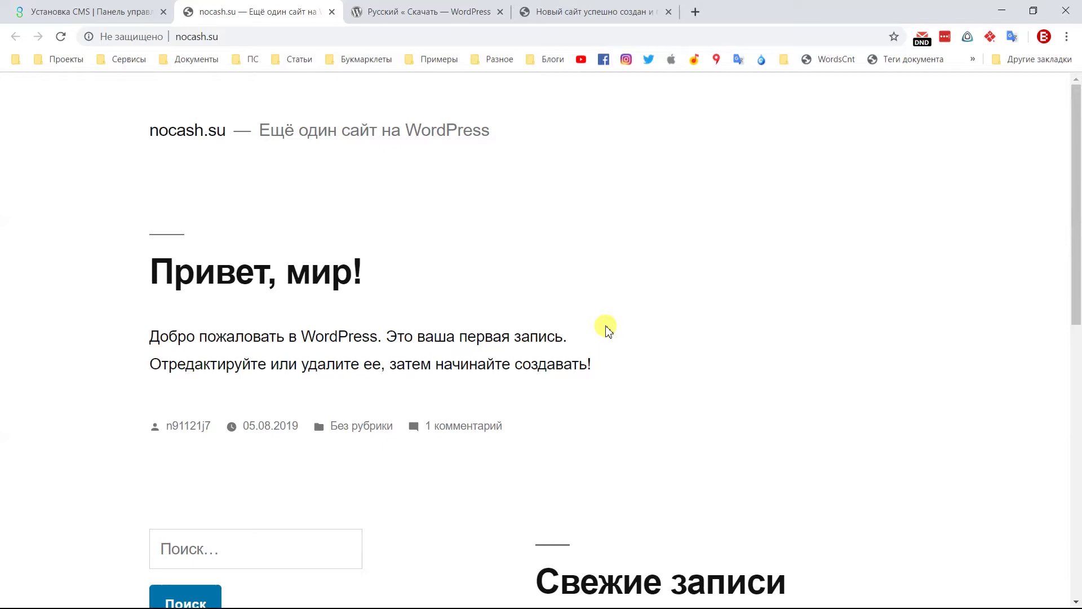
pyautogui.click(237, 36)
pyautogui.click(246, 37)
pyautogui.write('/')
pyautogui.press('Down')
pyautogui.press('Down')
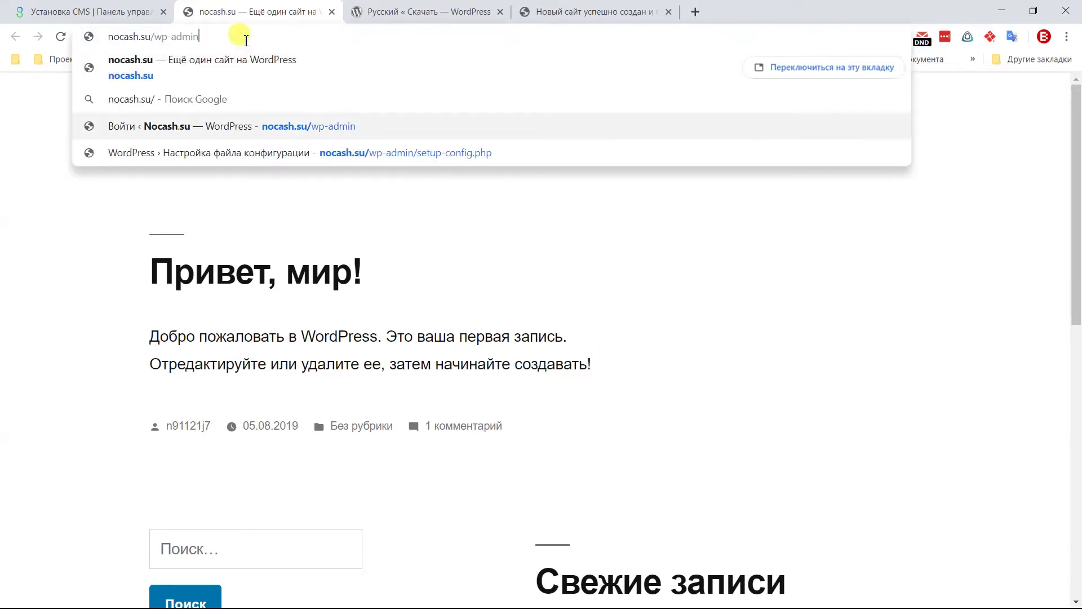
pyautogui.press('Return')
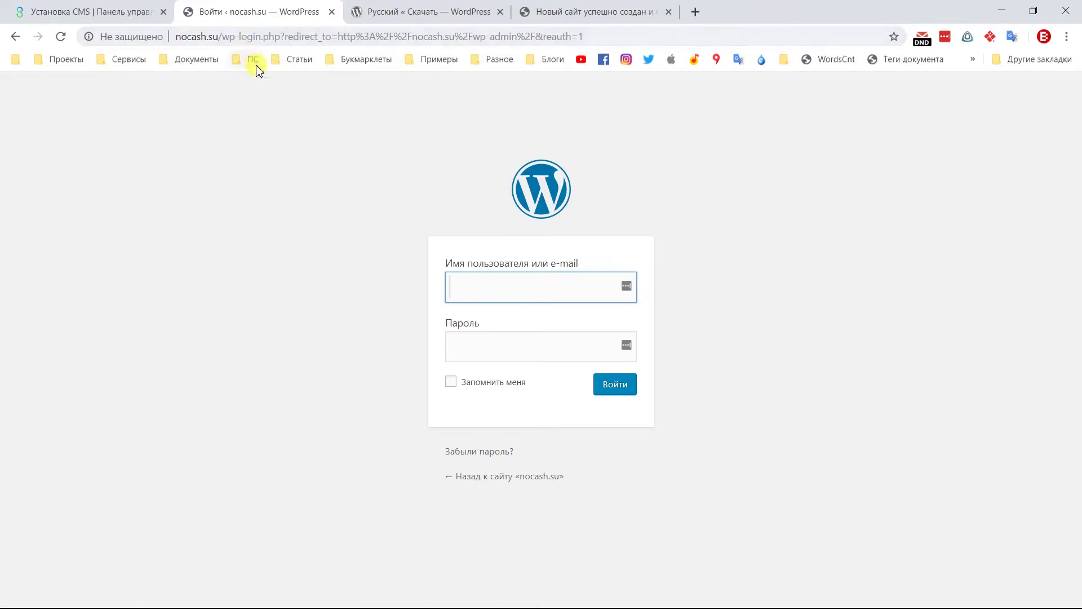
pyautogui.click(472, 455)
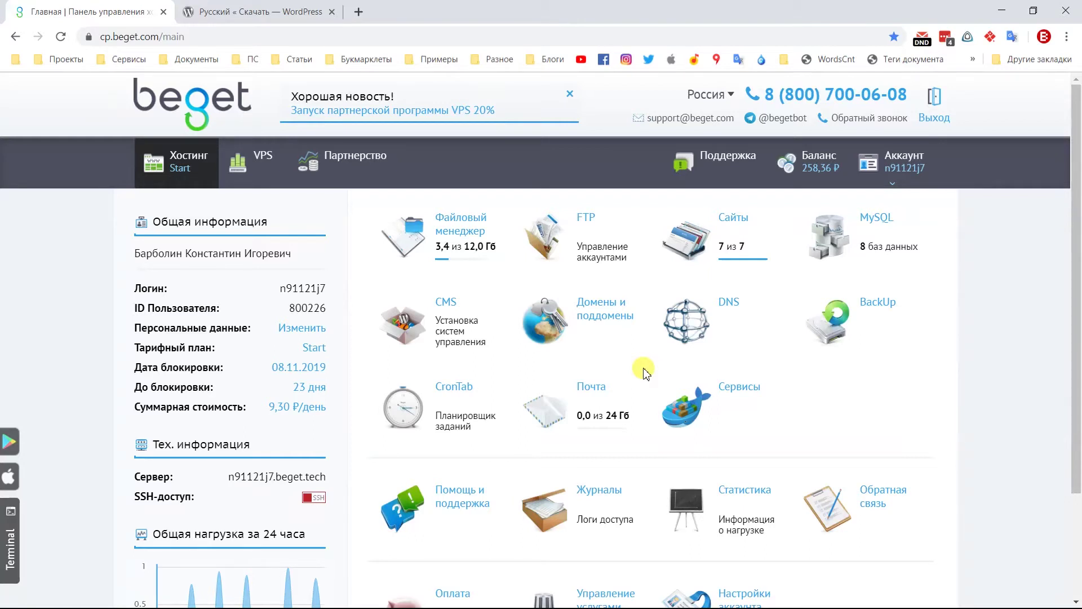
# Download the WordPress 5.2.4 archive from ru.wordpress.org and return to the hosting control panel
pyautogui.click(272, 7)
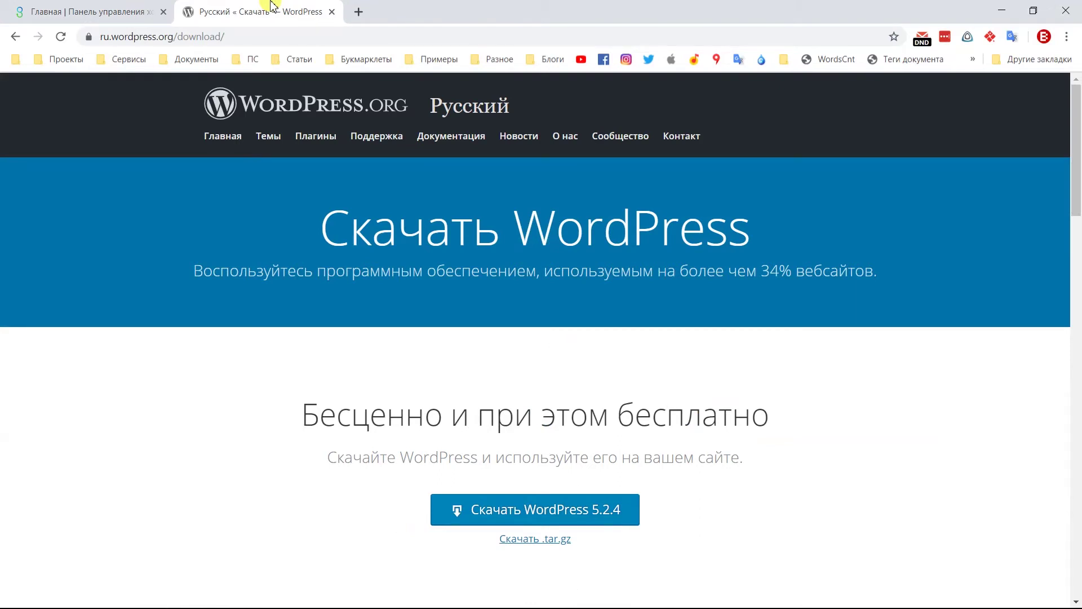
pyautogui.click(480, 512)
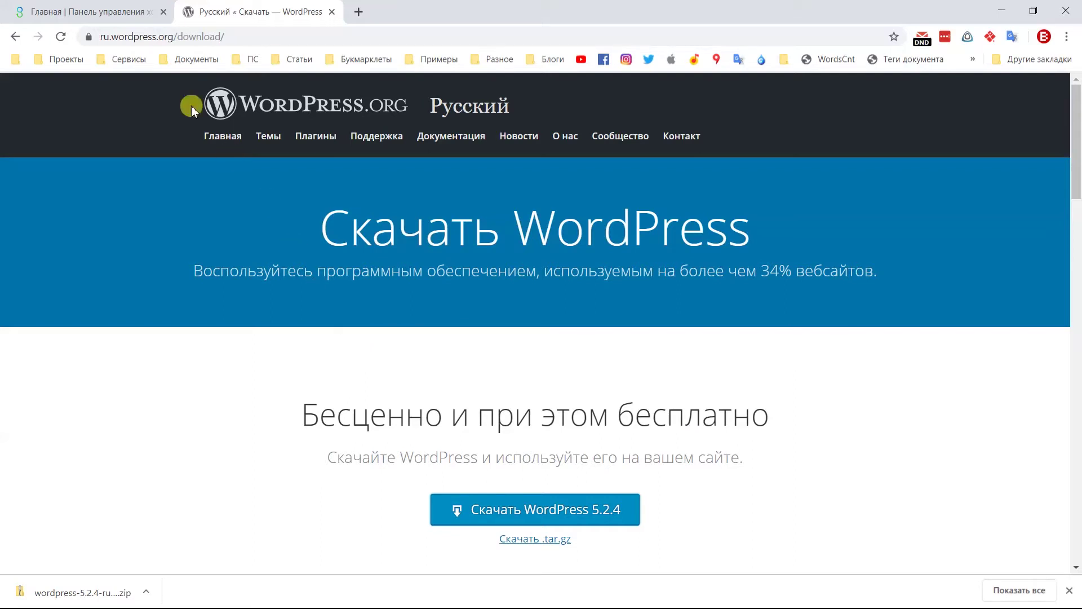
pyautogui.click(135, 11)
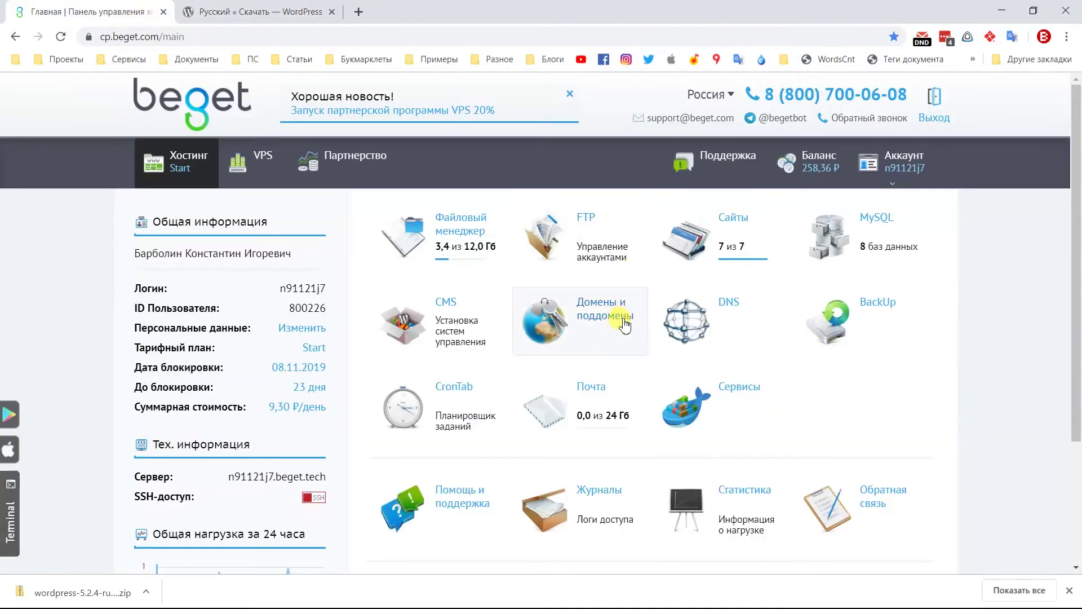
# Open the nocash.su site's files in the file manager and enter its public_html folder
pyautogui.click(738, 237)
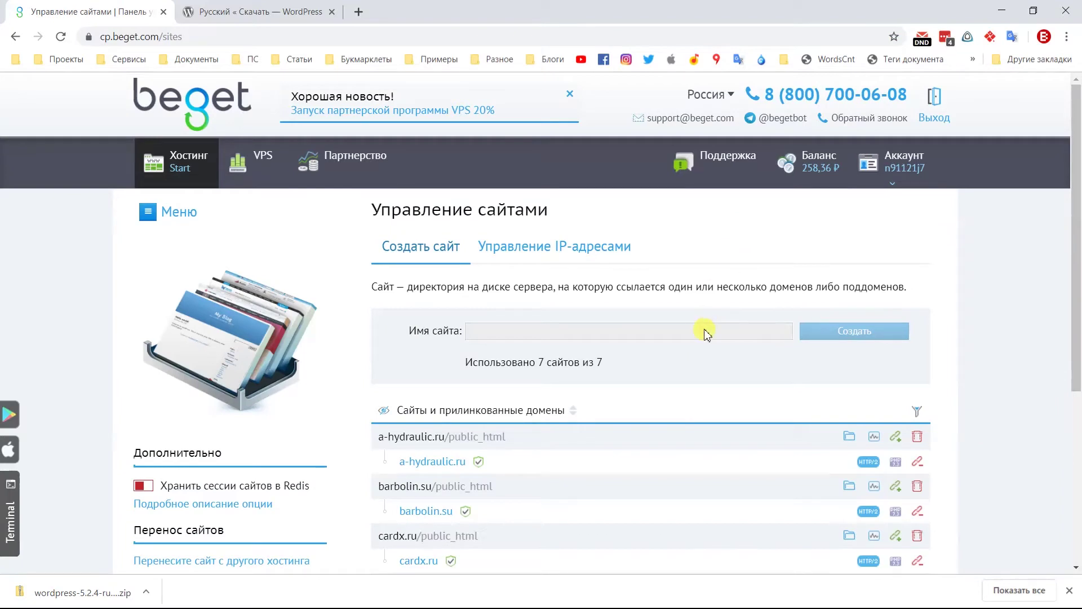
pyautogui.scroll(-3, 707, 328)
pyautogui.scroll(-1, 707, 336)
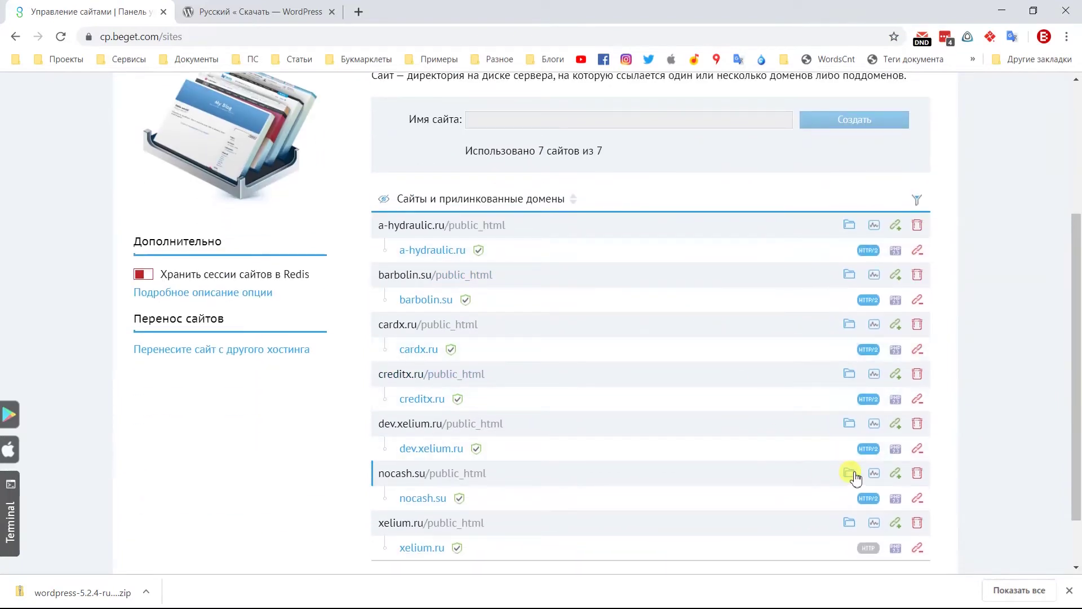
pyautogui.click(849, 474)
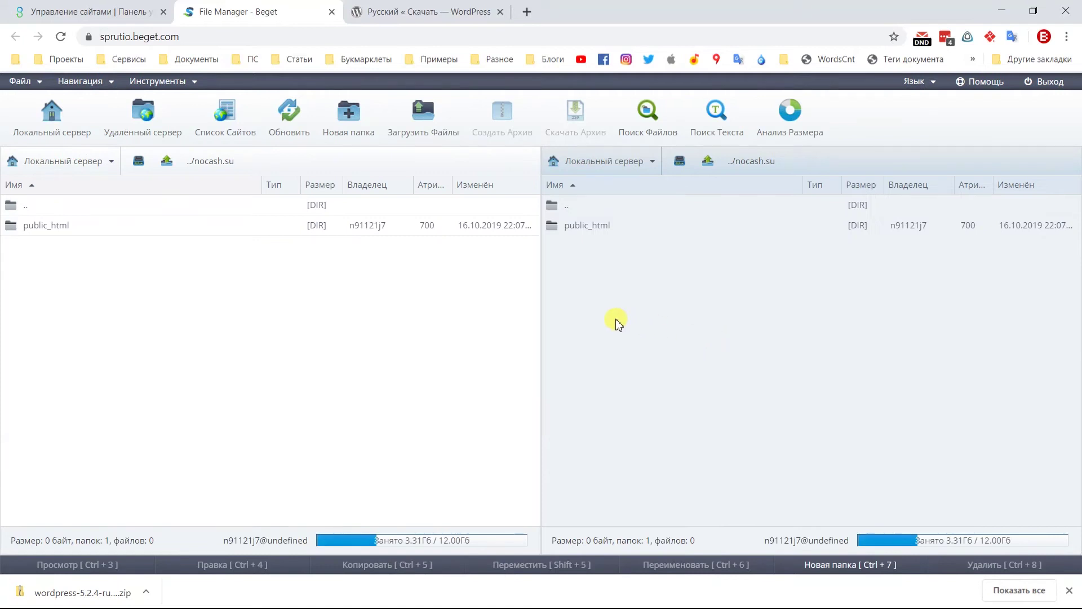
pyautogui.doubleClick(44, 224)
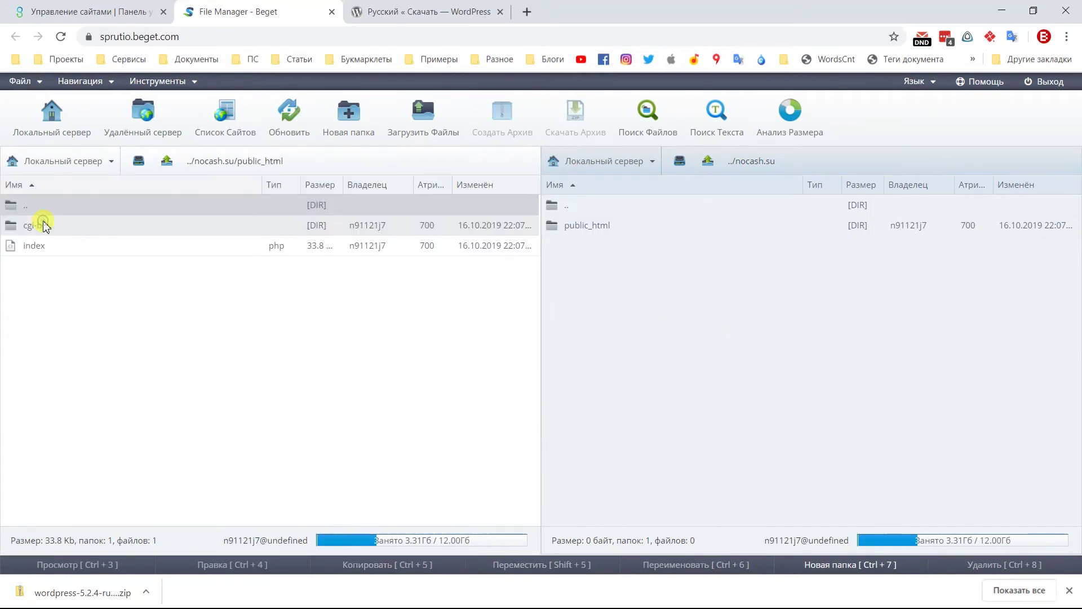
# Delete the cgi-bin folder and the index PHP file from nocash.su's public_html
pyautogui.click(56, 247)
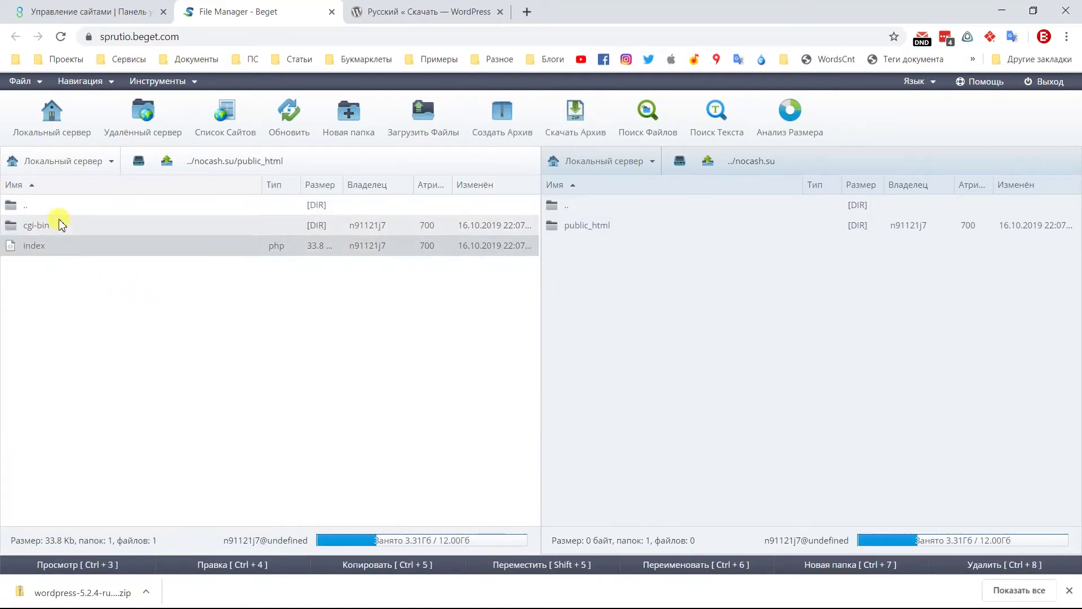
pyautogui.keyDown('ctrl'); pyautogui.click(59, 223); pyautogui.keyUp('ctrl')
pyautogui.rightClick(59, 222)
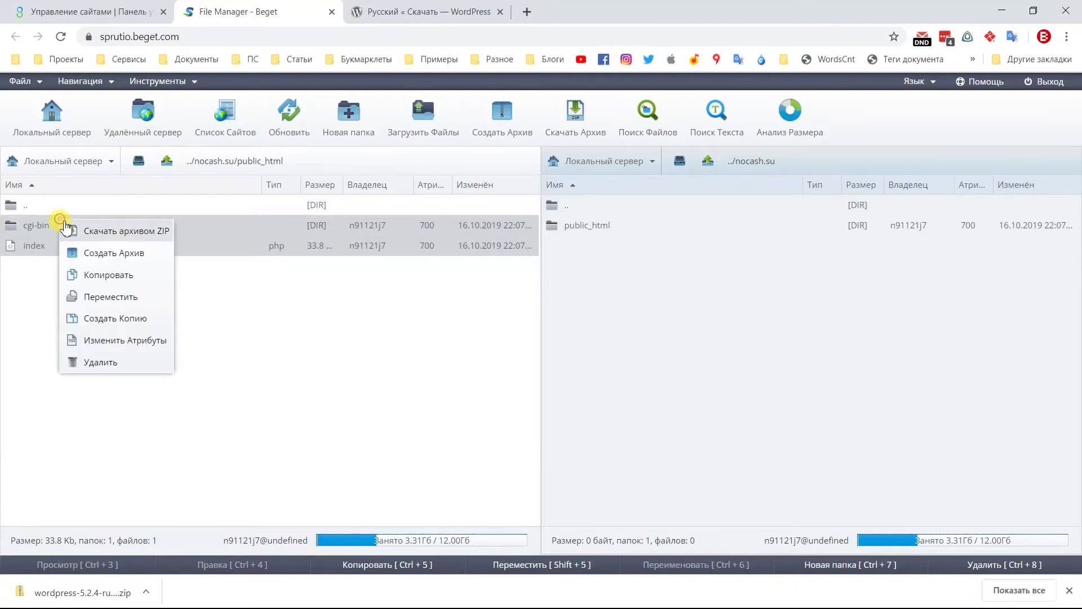
pyautogui.click(115, 360)
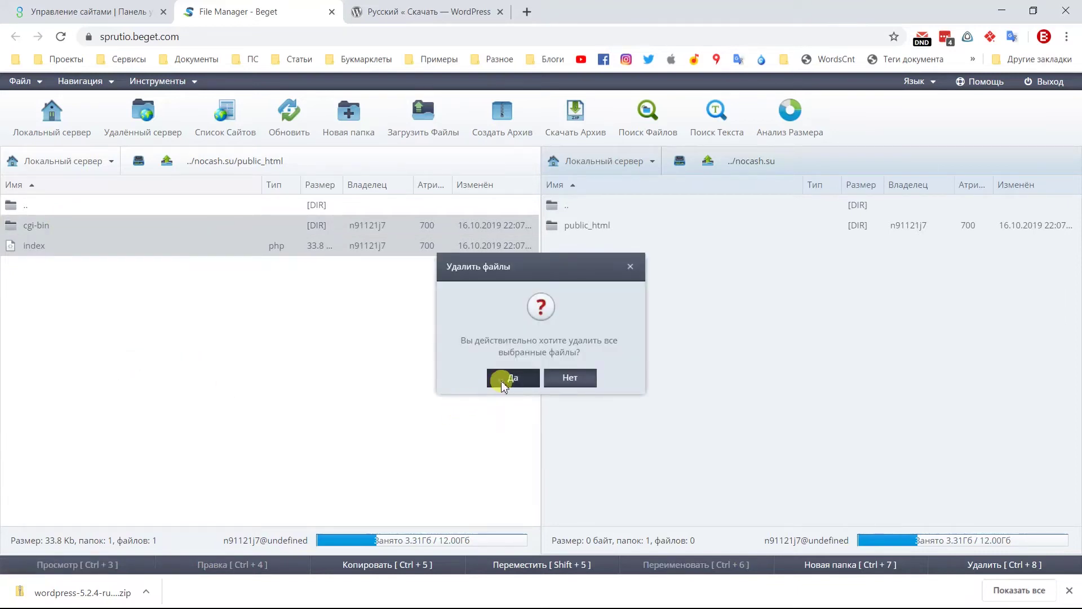
pyautogui.click(502, 378)
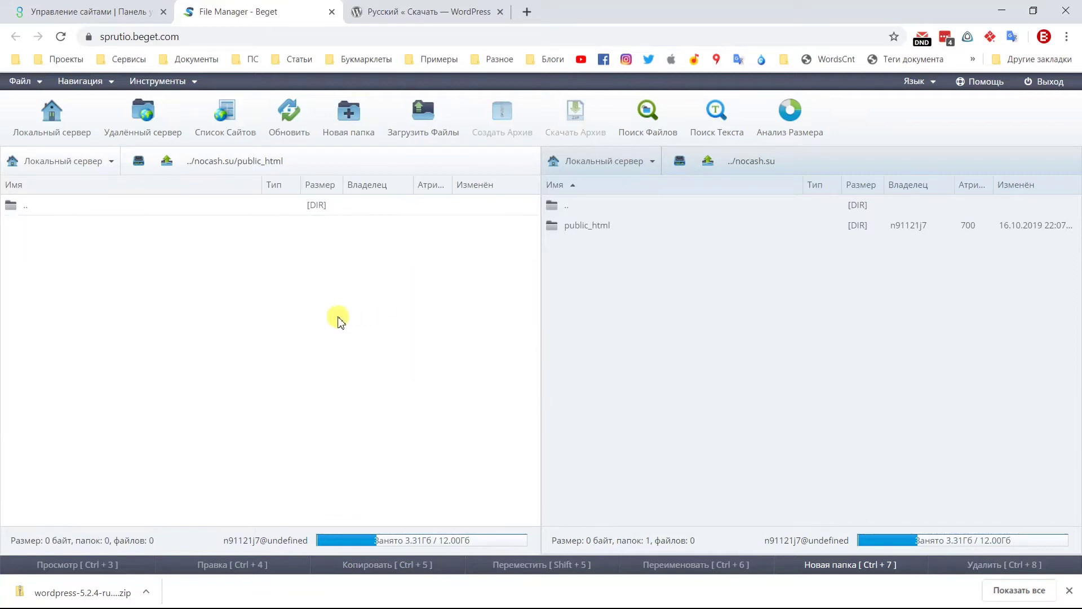
# Upload the downloaded WordPress 5.2.4 ru_RU zip archive into nocash.su's public_html folder
pyautogui.click(417, 119)
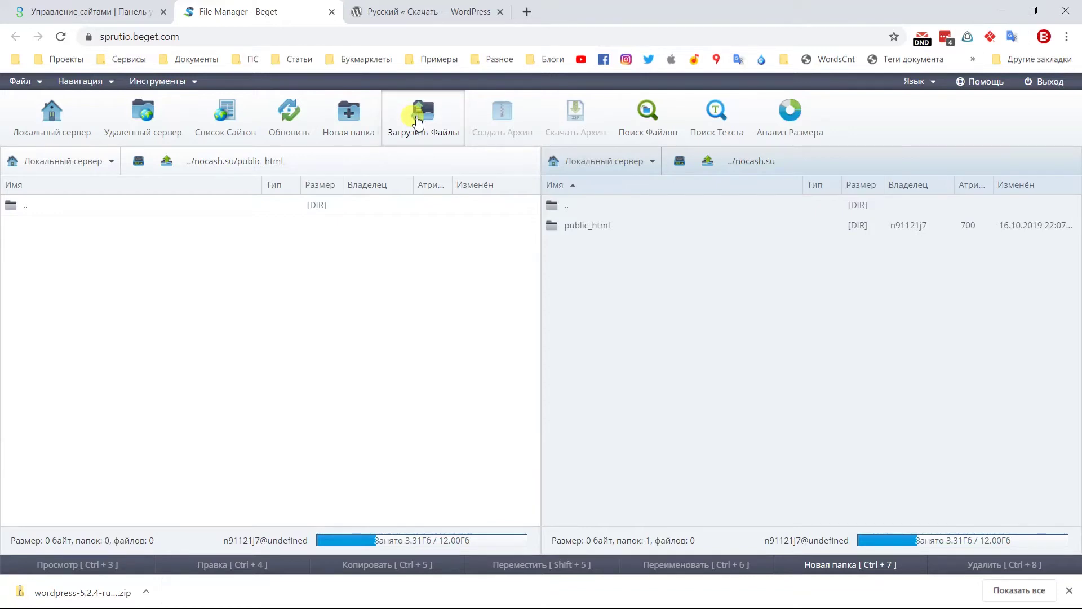
pyautogui.moveTo(67, 589); pyautogui.dragTo(324, 200)
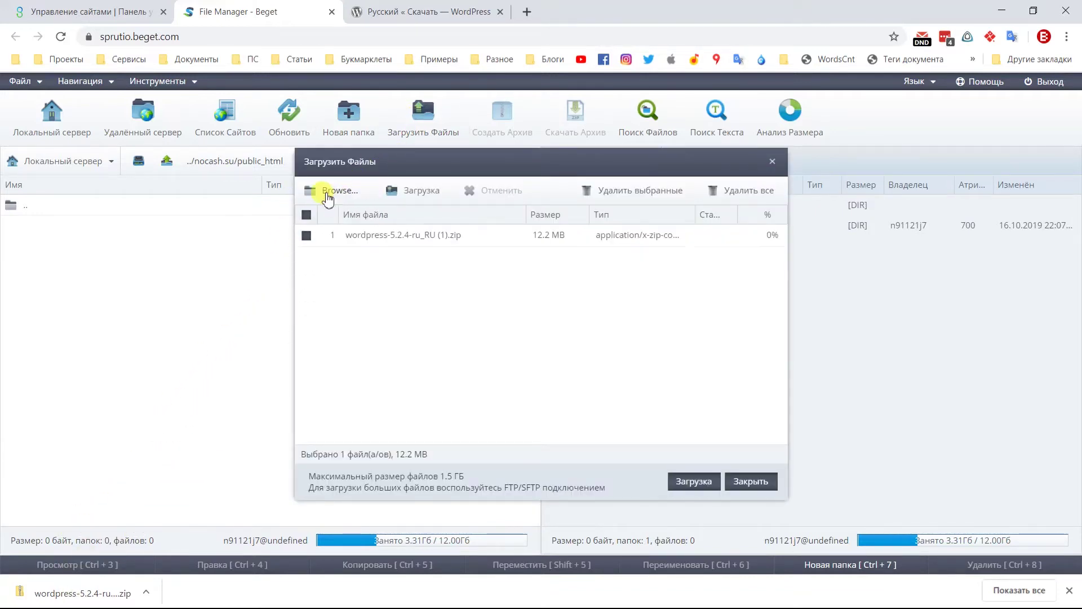
pyautogui.click(689, 481)
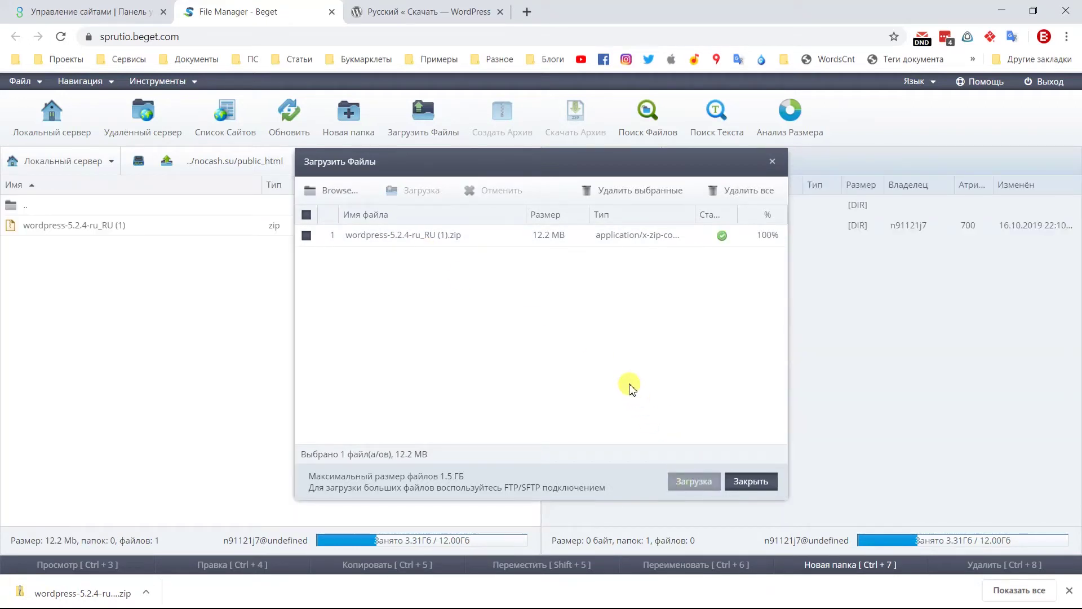
pyautogui.click(751, 483)
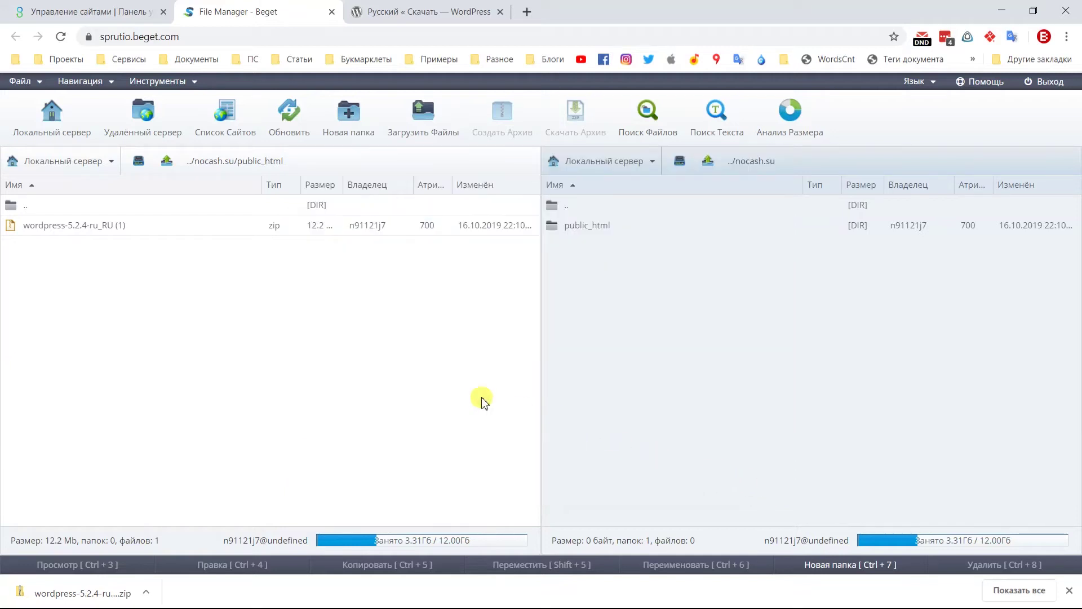
# Extract the uploaded WordPress archive into /nocash.su/public_html
pyautogui.rightClick(75, 223)
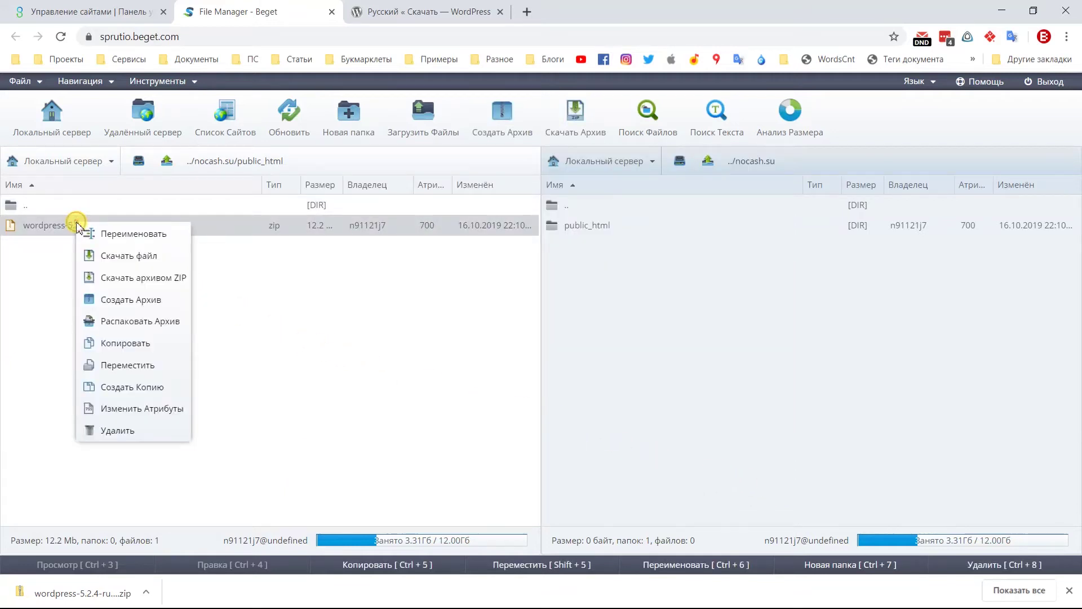
pyautogui.click(140, 323)
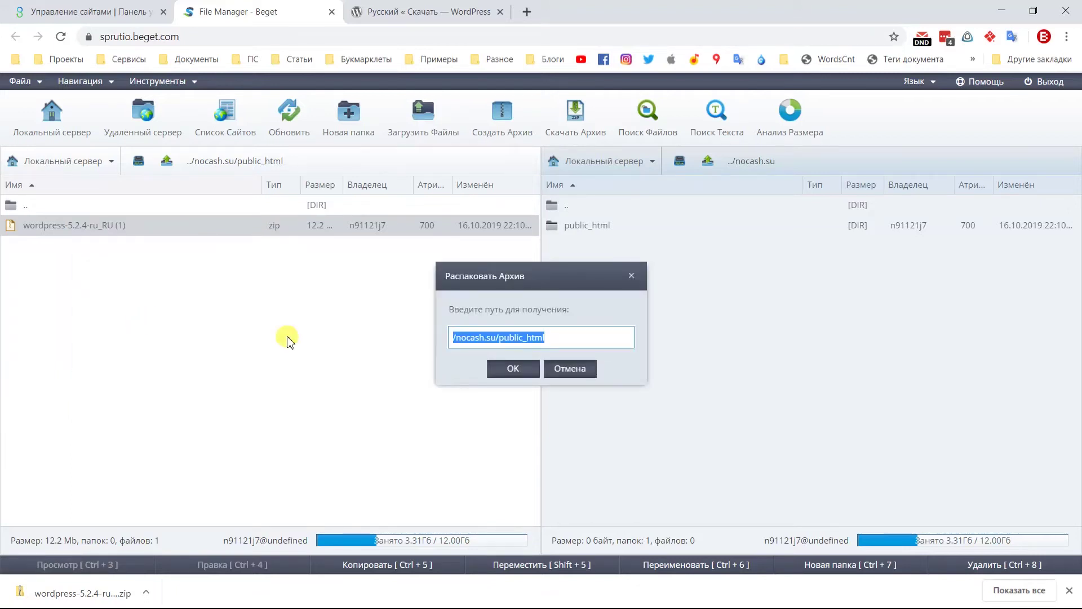
pyautogui.click(500, 368)
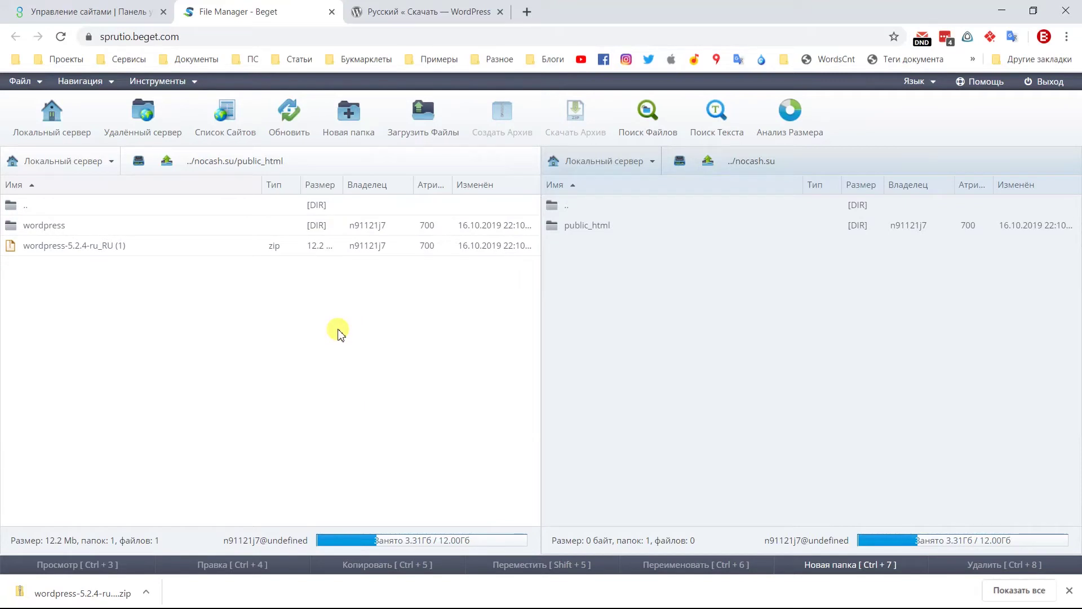
# Copy all contents of the extracted wordpress folder into /nocash.su/public_html, overwriting files with matching names
pyautogui.doubleClick(57, 225)
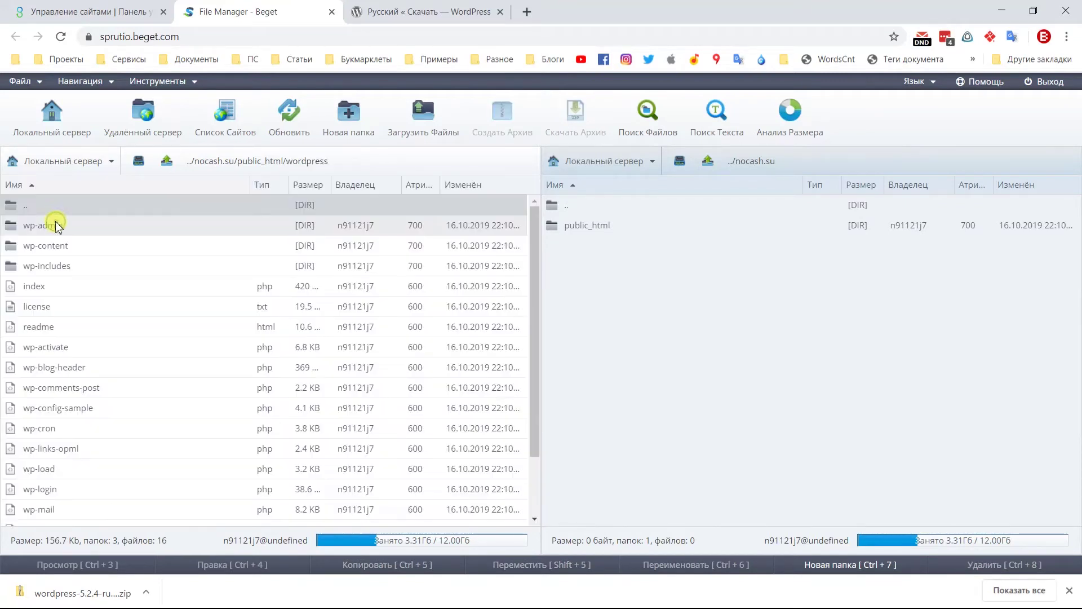
pyautogui.click(45, 225)
pyautogui.scroll(-3, 79, 338)
pyautogui.keyDown('shift'); pyautogui.click(31, 513); pyautogui.keyUp('shift')
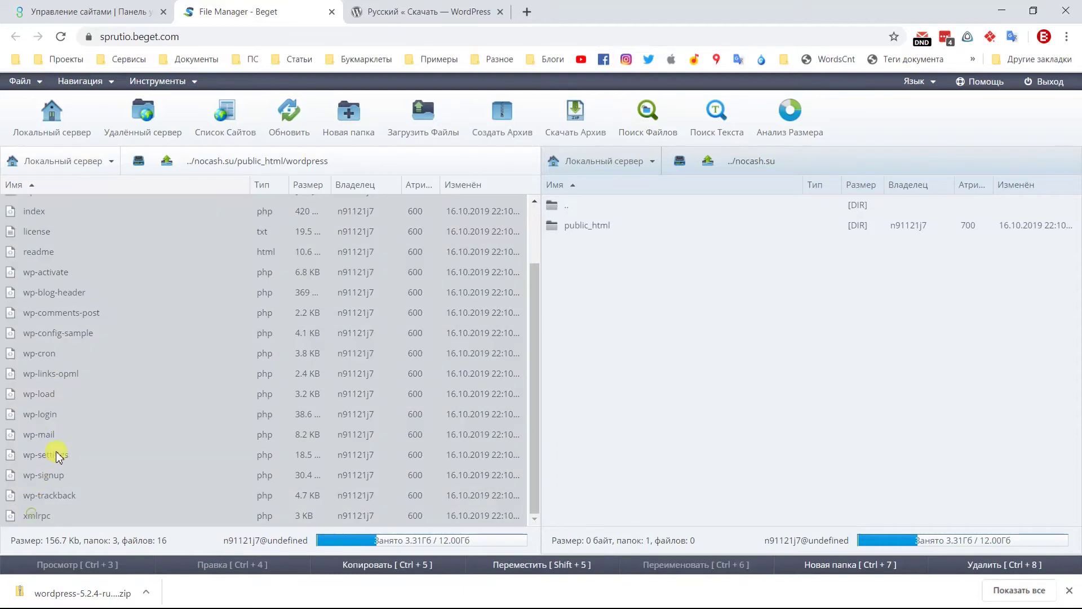
pyautogui.scroll(3, 62, 395)
pyautogui.moveTo(66, 237); pyautogui.dragTo(40, 205)
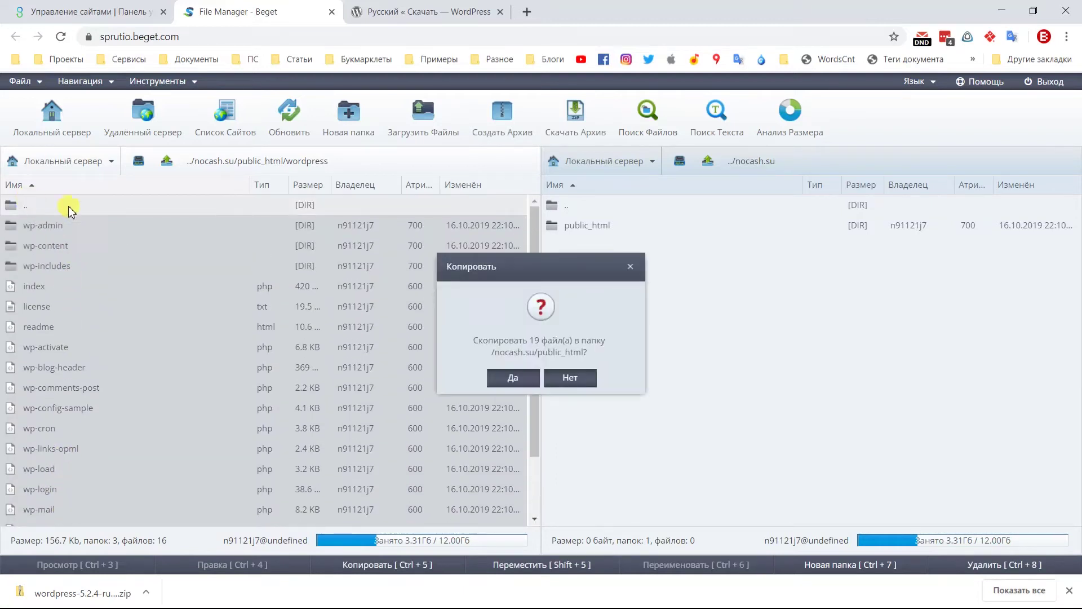
pyautogui.click(507, 379)
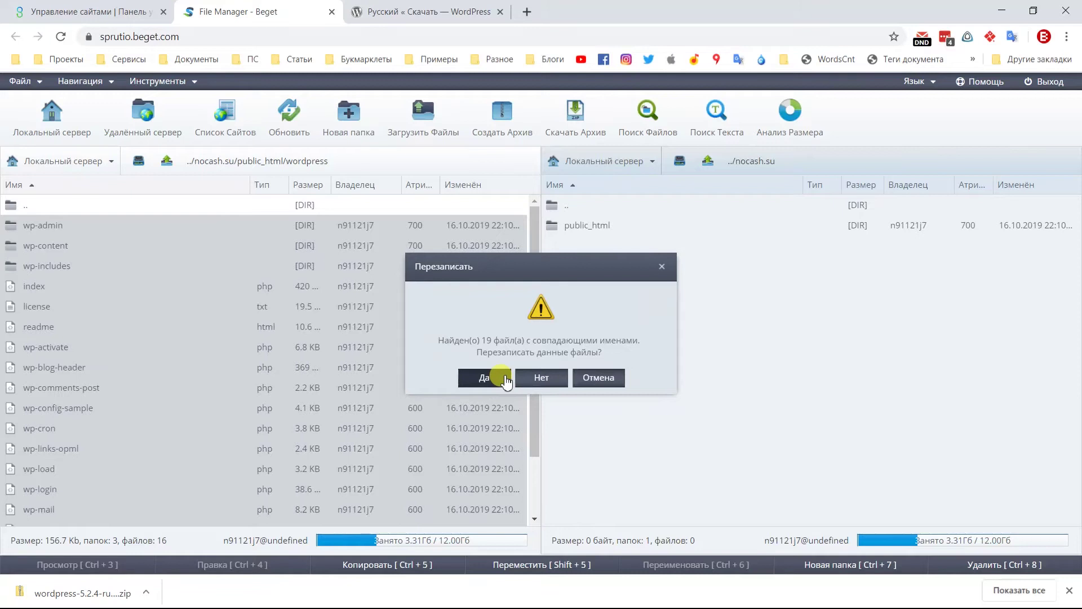
pyautogui.click(506, 379)
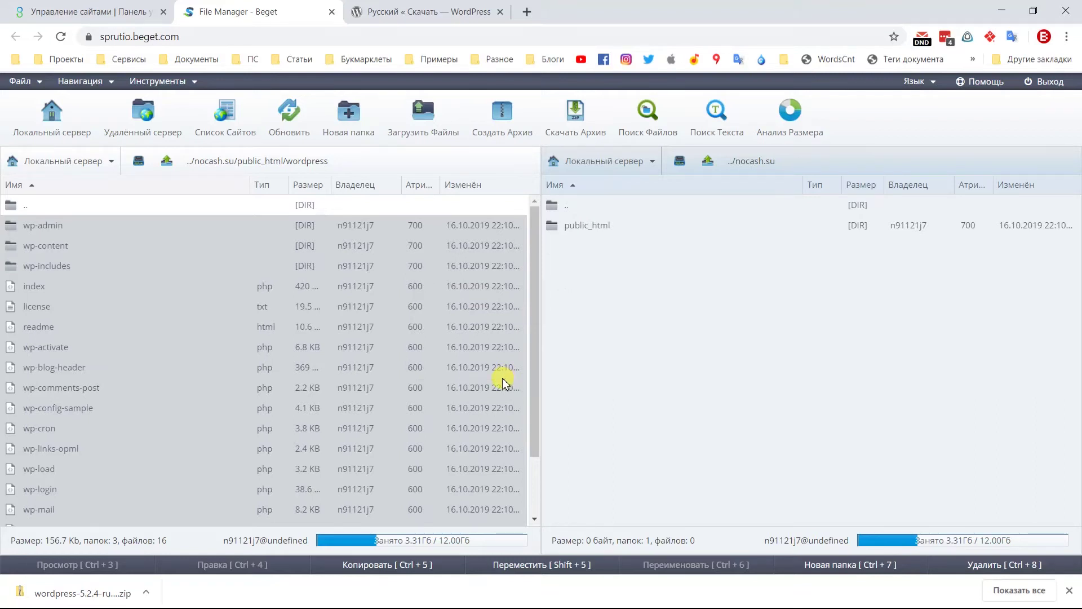
# Return to public_html and delete the emptied-out wordpress folder source and the wordpress-5.2.4-ru_RU (1) zip archive
pyautogui.doubleClick(63, 208)
pyautogui.click(59, 227)
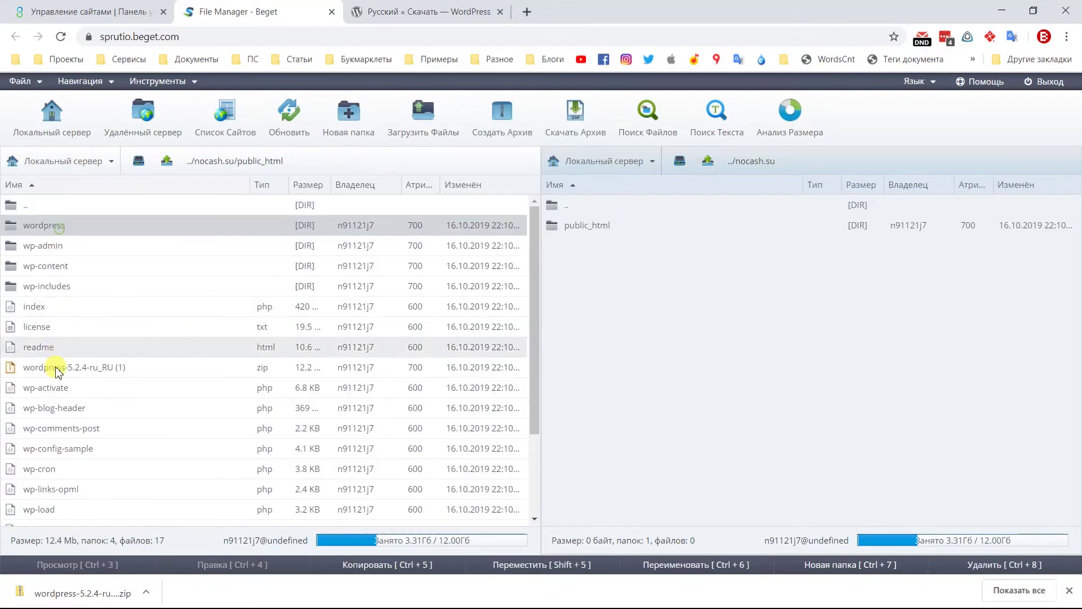
pyautogui.keyDown('ctrl'); pyautogui.click(62, 368); pyautogui.keyUp('ctrl')
pyautogui.rightClick(61, 369)
pyautogui.click(104, 511)
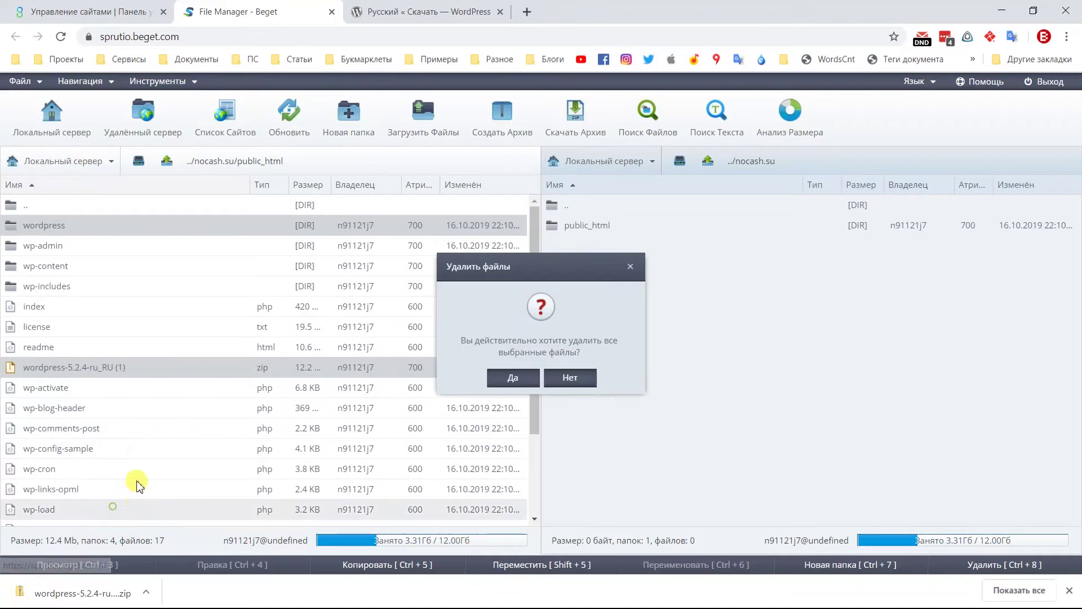
pyautogui.click(511, 378)
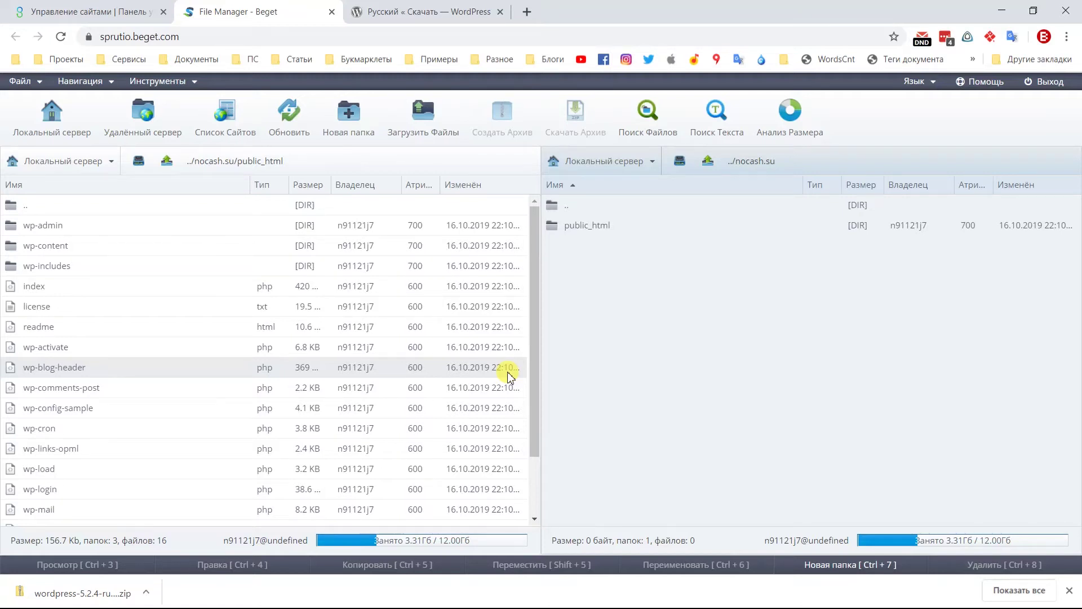
pyautogui.click(527, 12)
pyautogui.write('no')
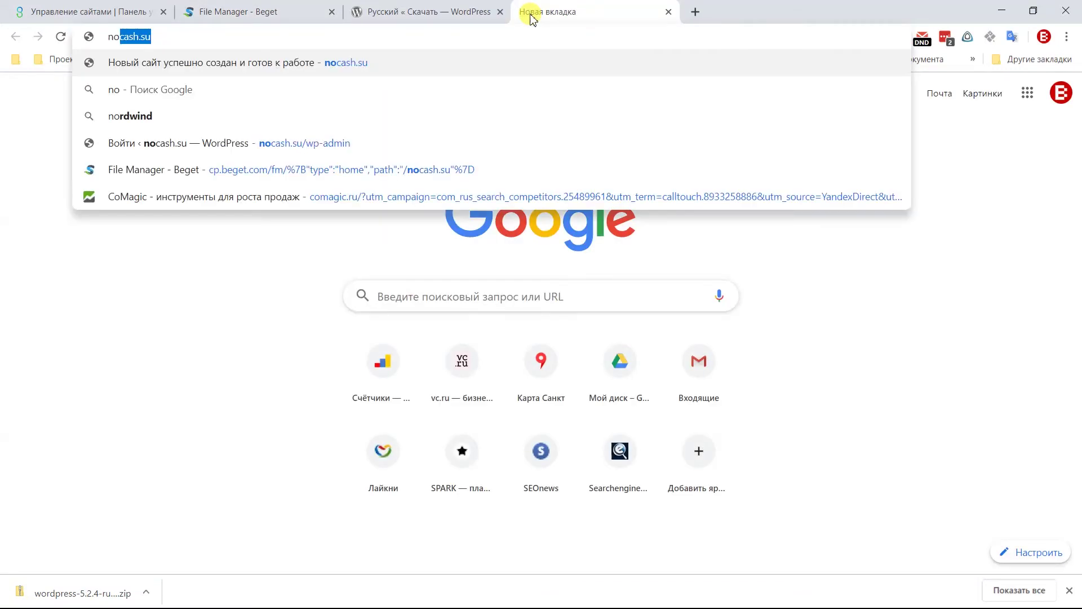
pyautogui.press('Home')
pyautogui.write('https://')
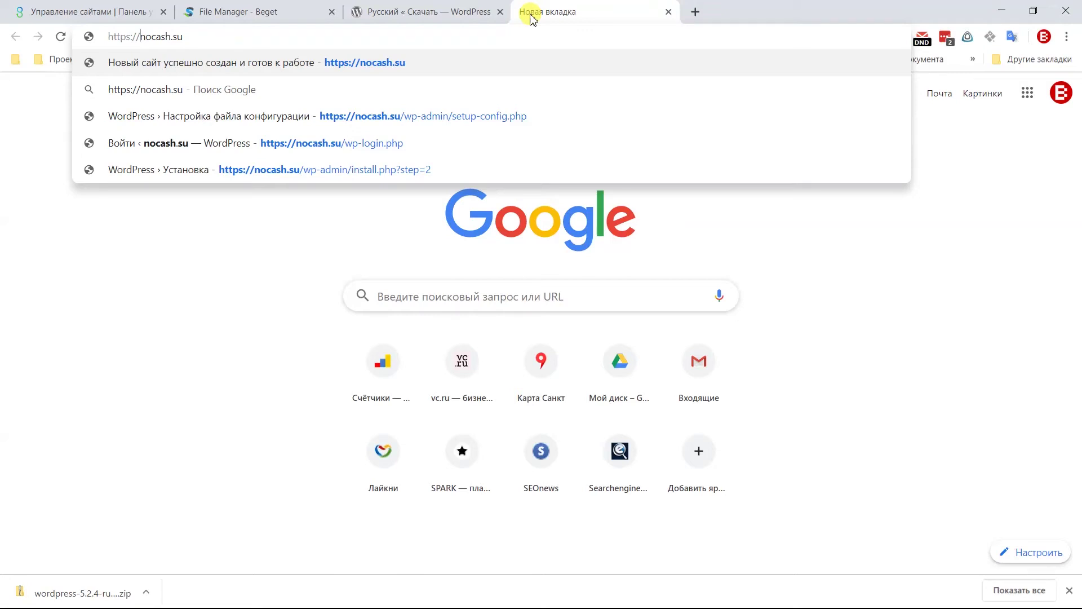
pyautogui.press('Return')
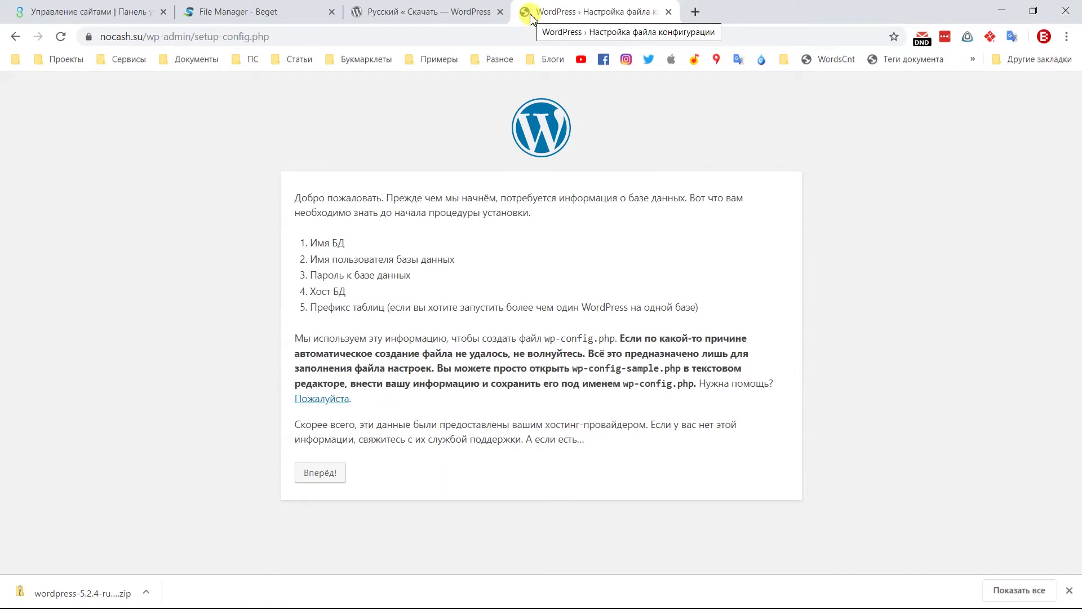
pyautogui.click(330, 473)
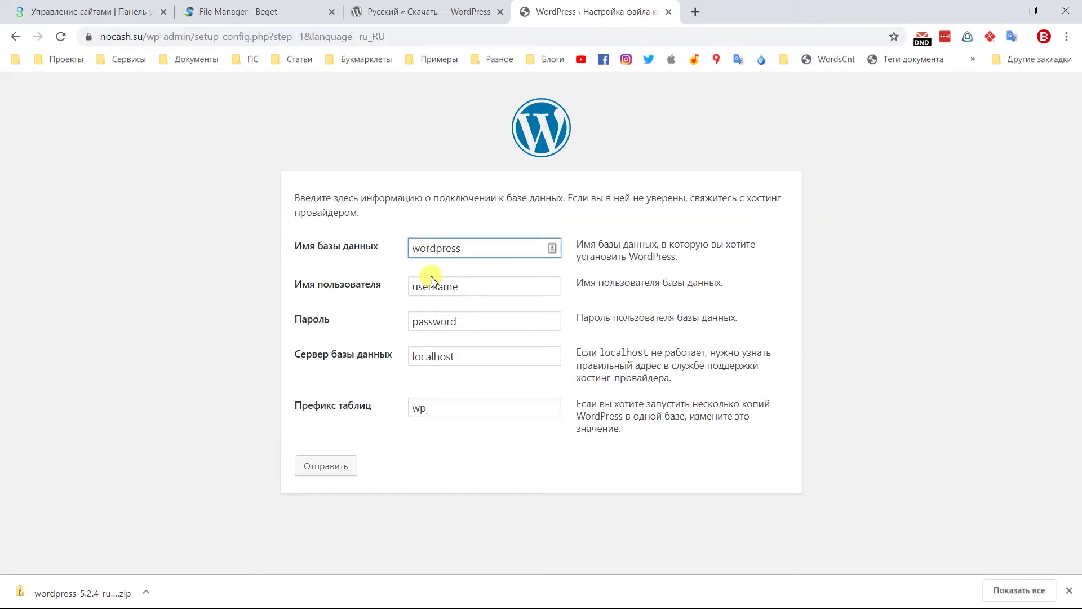
# Switch to the Beget control panel and open its MySQL database management page
pyautogui.click(93, 15)
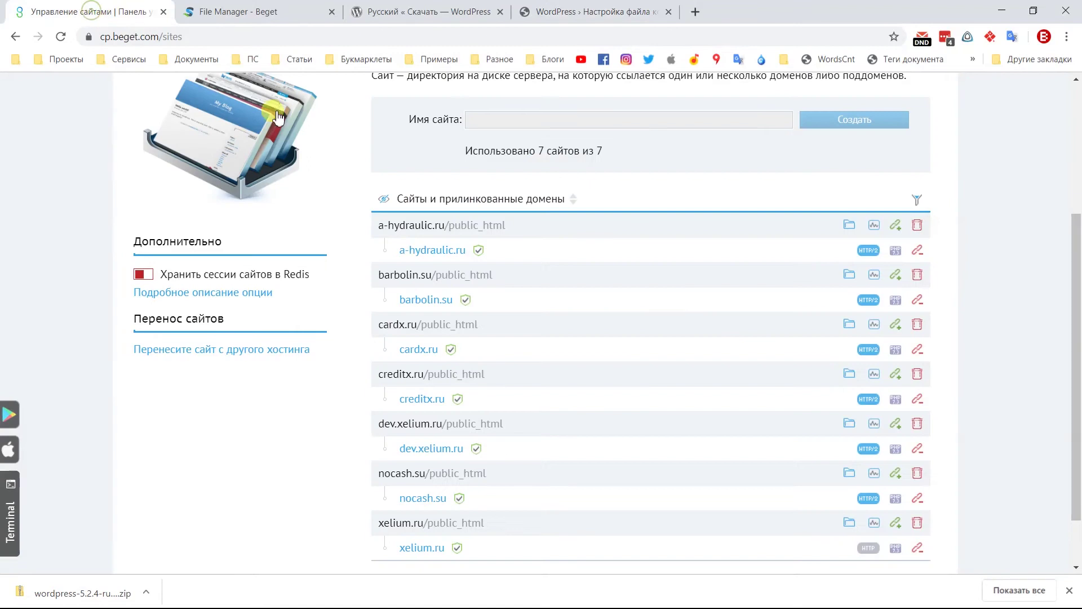
pyautogui.click(172, 161)
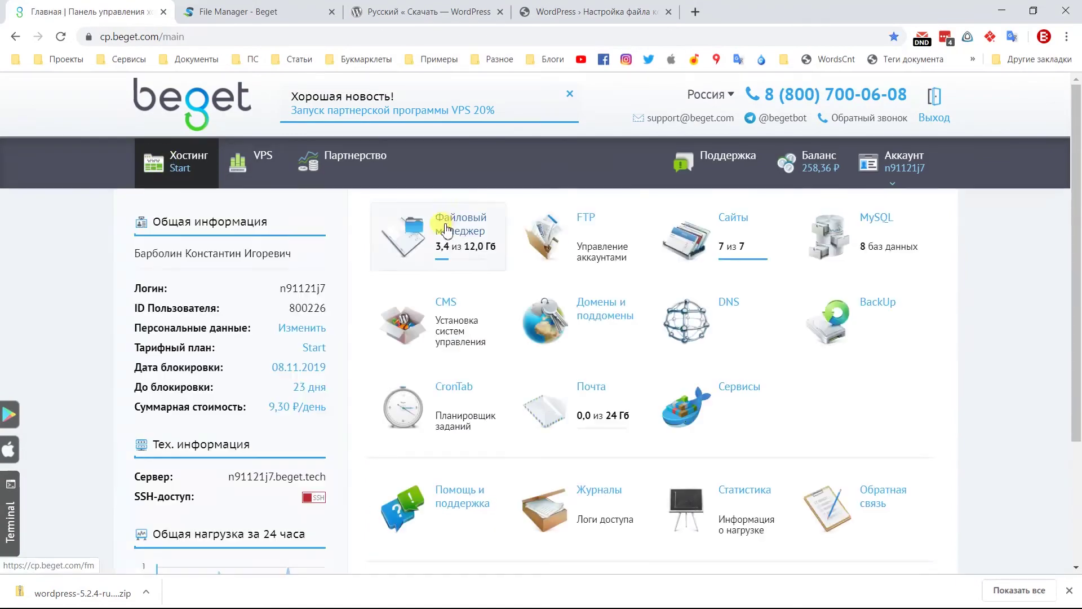
pyautogui.click(863, 241)
pyautogui.scroll(-6, 812, 231)
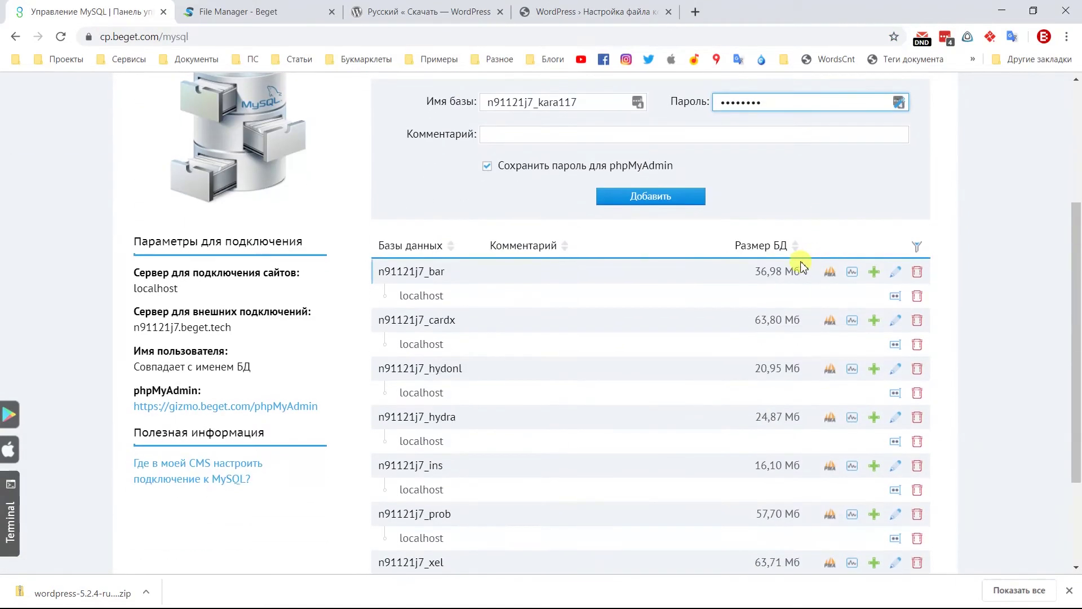
# Create a MySQL database with the name suffix nocash and a generated password, copying both its full name and the password
pyautogui.scroll(5, 799, 266)
pyautogui.scroll(2, 792, 268)
pyautogui.moveTo(577, 313); pyautogui.dragTo(542, 321)
pyautogui.write('nocash')
pyautogui.hotkey('ctrl', 'a')
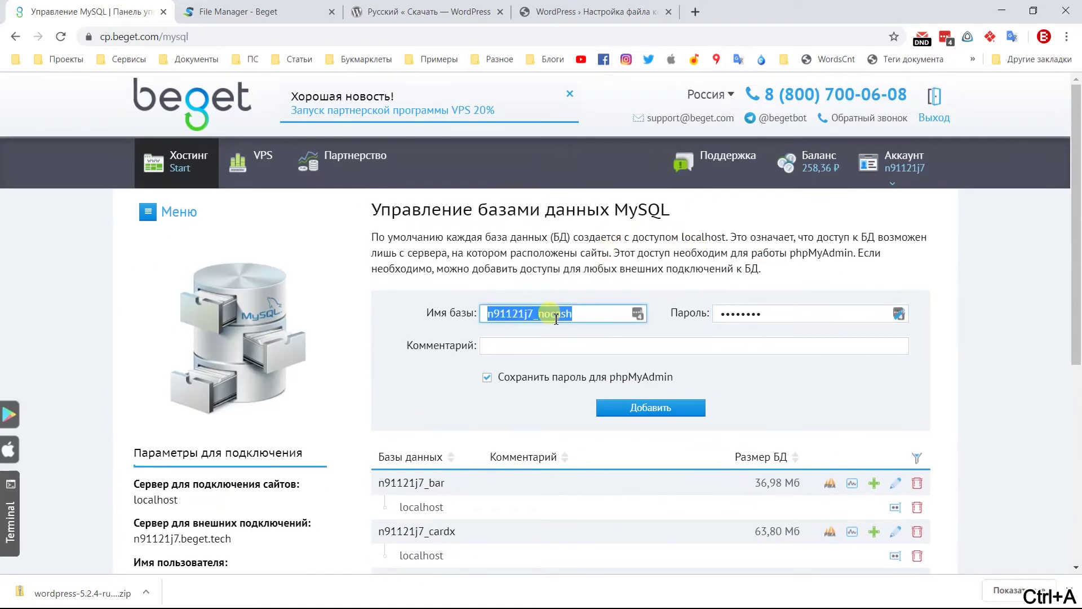
pyautogui.hotkey('ctrl', 'c')
pyautogui.click(899, 313)
pyautogui.hotkey('ctrl', 'a')
pyautogui.hotkey('ctrl', 'c')
pyautogui.click(651, 407)
# Check the site connection server and the user name rule in the MySQL connection parameters
pyautogui.scroll(-4, 602, 315)
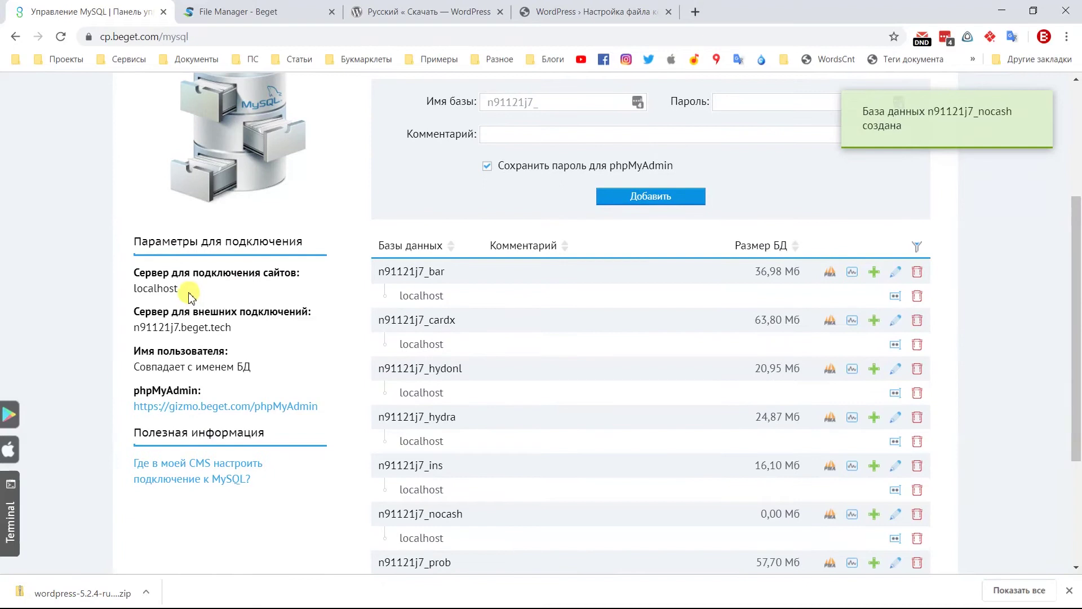
pyautogui.moveTo(188, 293); pyautogui.dragTo(134, 270)
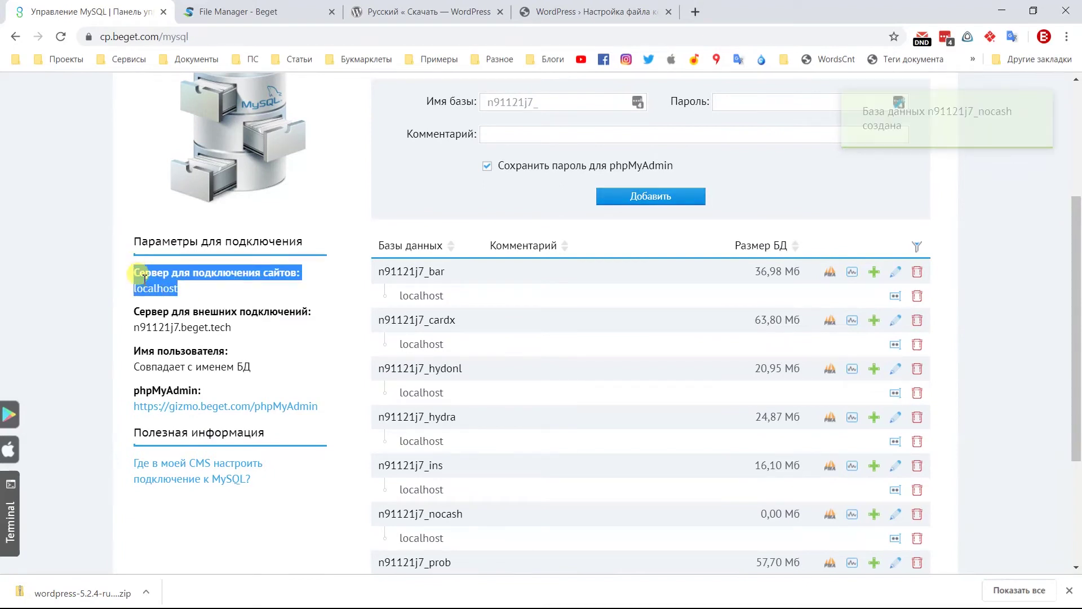
pyautogui.moveTo(251, 367); pyautogui.dragTo(143, 353)
pyautogui.click(143, 352)
pyautogui.scroll(1, 362, 365)
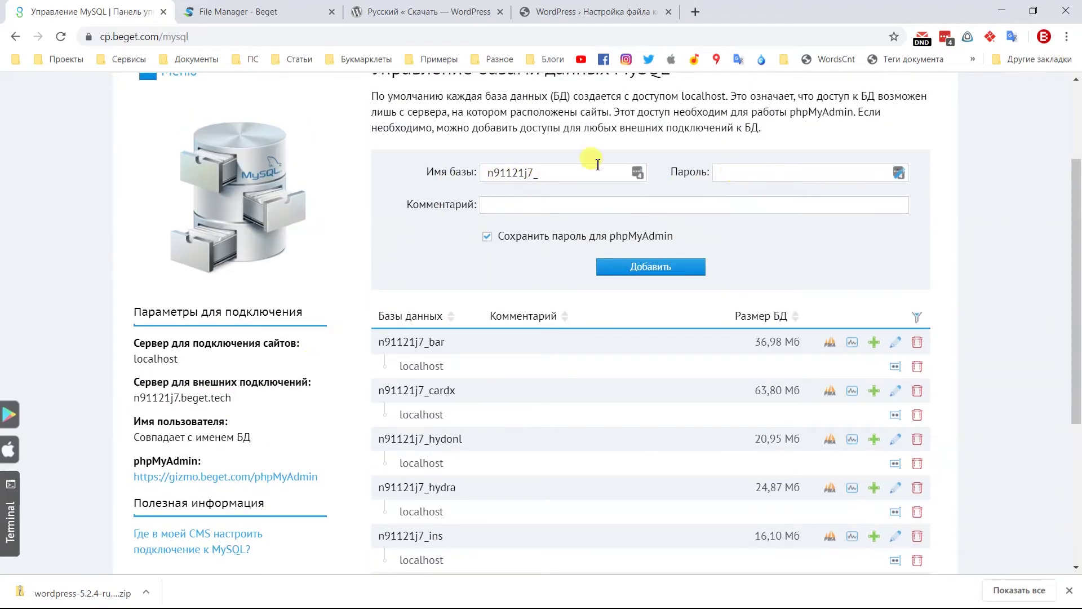
pyautogui.scroll(2, 510, 237)
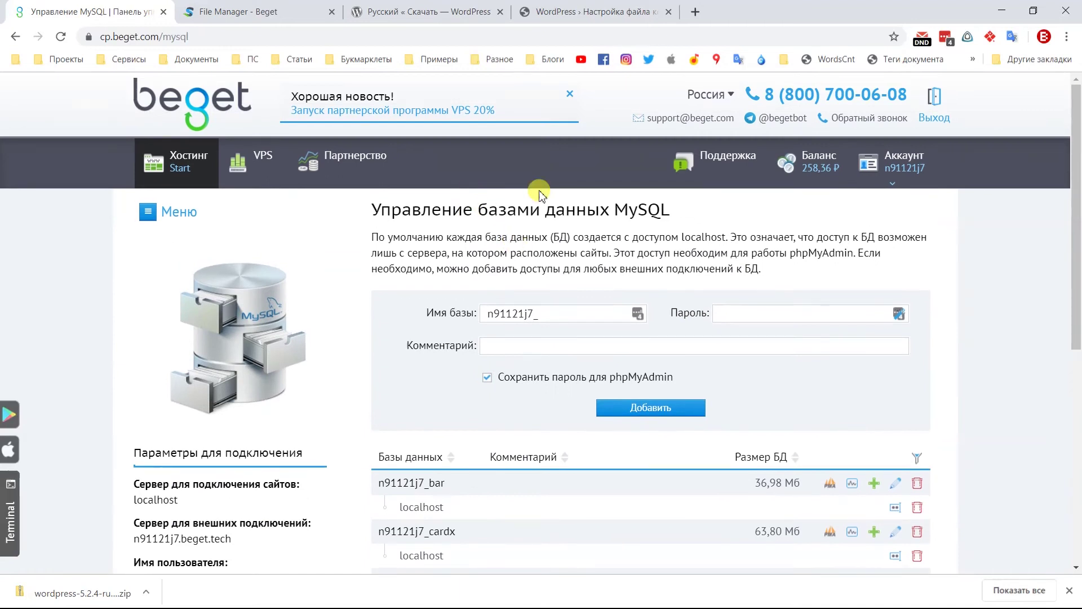
# In the WordPress setup form, fill both the database name and the username with the copied nocash database name from the Clipdiary history
pyautogui.click(561, 13)
pyautogui.hotkey('ctrl', 'a')
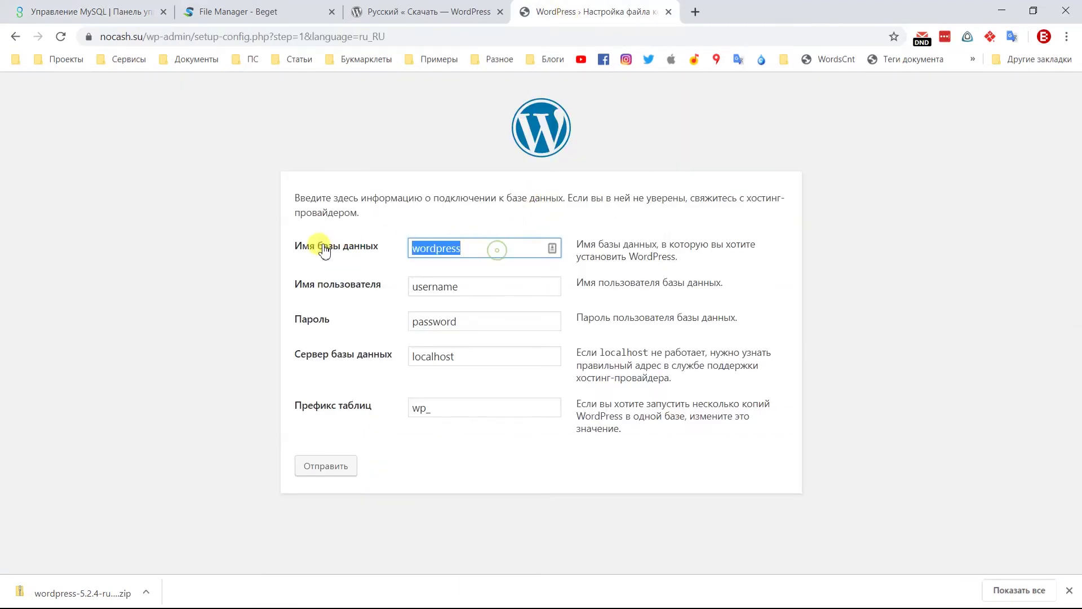
pyautogui.hotkey('ctrl', 'd')
pyautogui.doubleClick(186, 416)
pyautogui.click(483, 282)
pyautogui.hotkey('ctrl', 'a')
pyautogui.hotkey('ctrl', 'd')
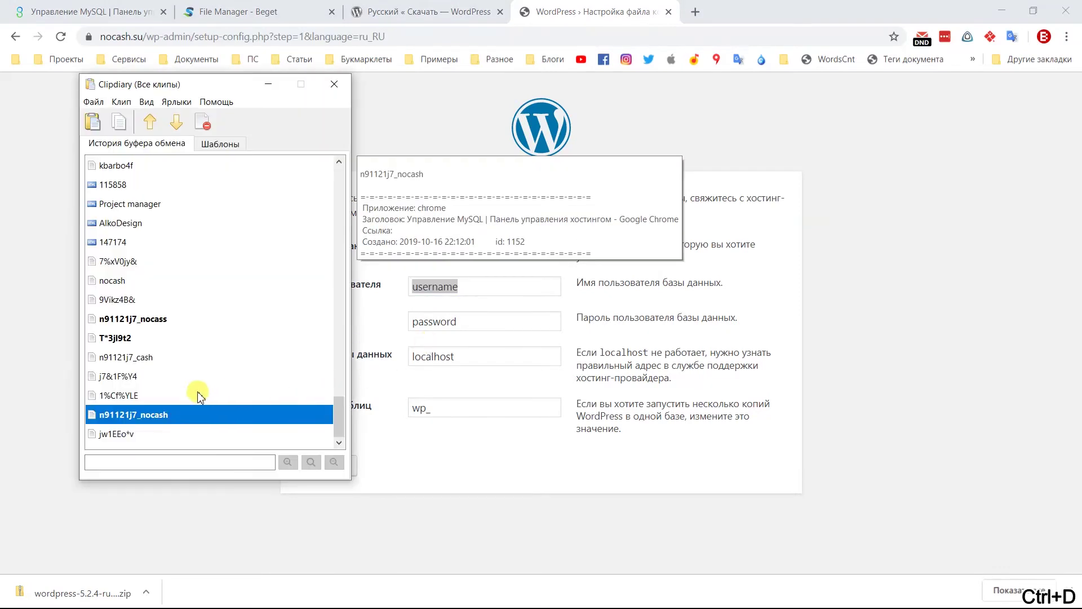
pyautogui.doubleClick(169, 414)
# Replace the placeholder in the database password field with the copied database password from the clipboard history
pyautogui.click(484, 323)
pyautogui.hotkey('ctrl', 'a')
pyautogui.hotkey('ctrl', 'd')
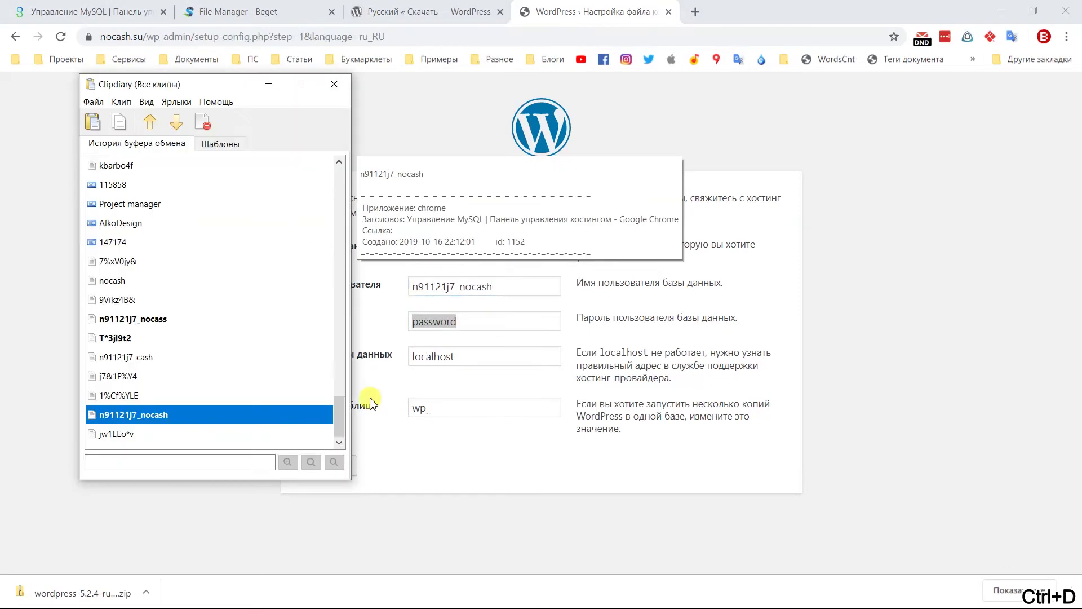
pyautogui.doubleClick(164, 440)
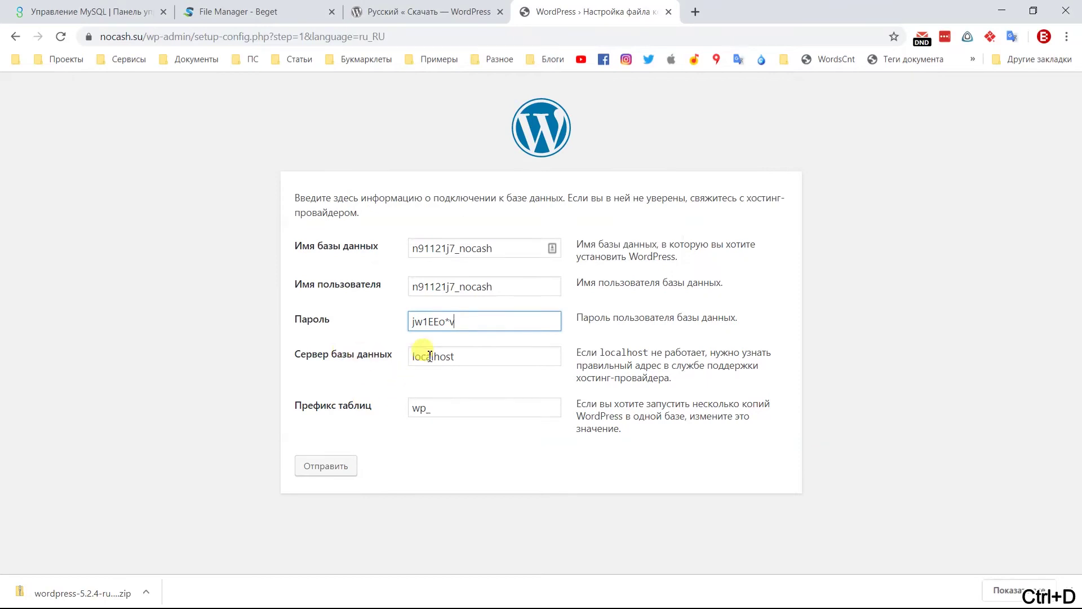
# Check the database server name for site connections in the Beget MySQL parameters and return to the WordPress form
pyautogui.click(149, 17)
pyautogui.scroll(-3, 197, 310)
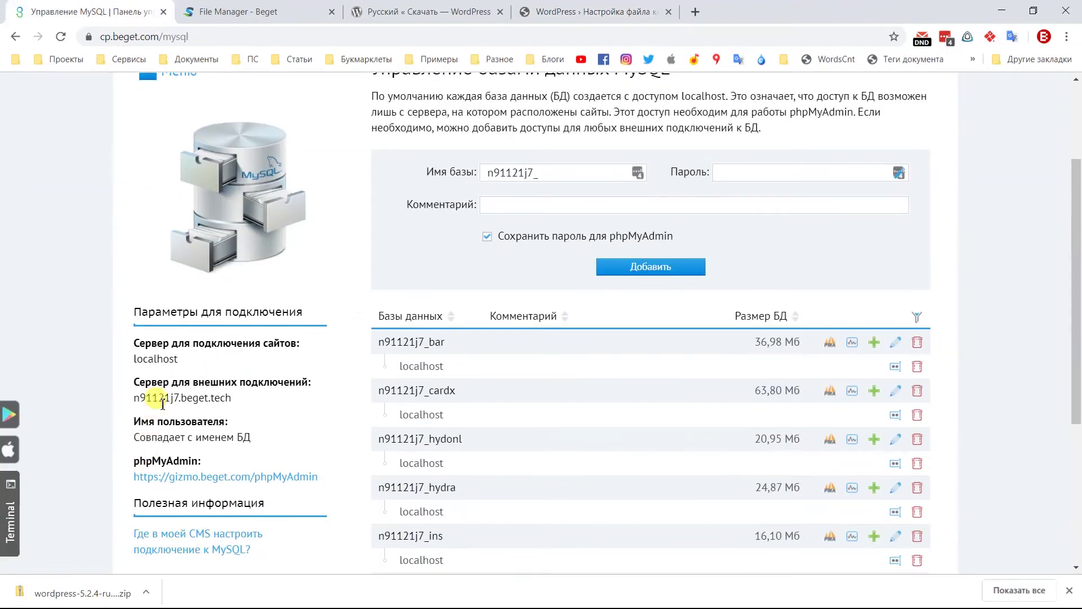
pyautogui.doubleClick(156, 359)
pyautogui.click(619, 6)
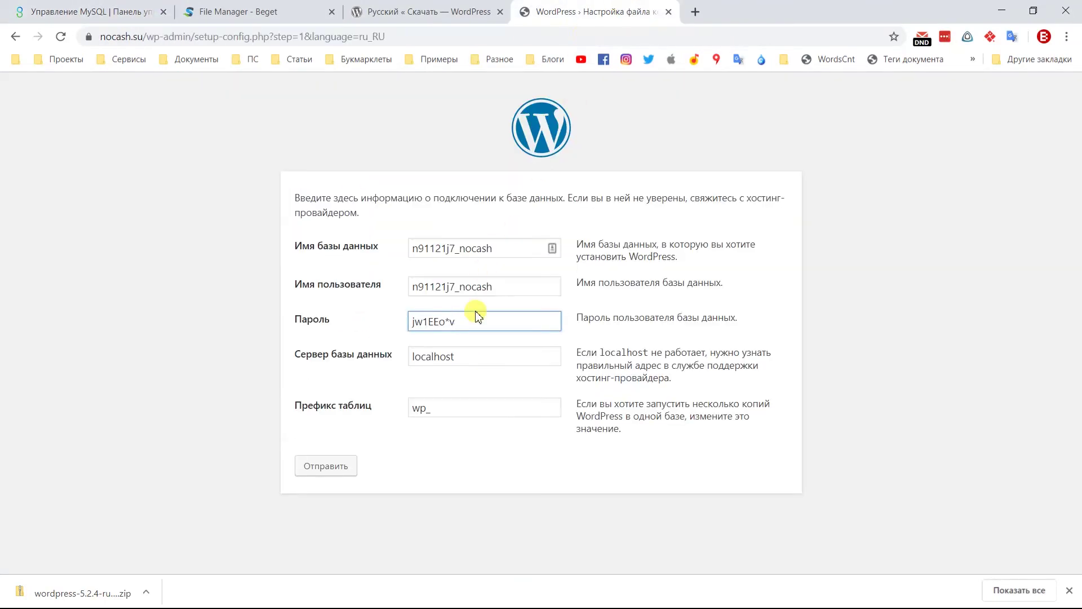
# Submit the database settings with the table prefix nocash_ and launch the WordPress installation form
pyautogui.doubleClick(424, 410)
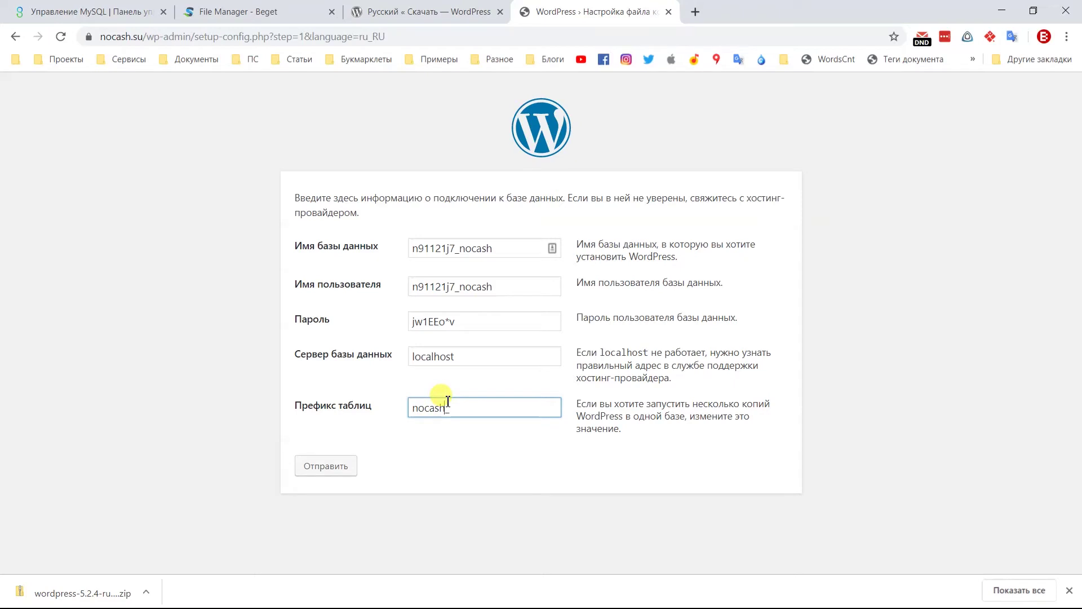
pyautogui.click(349, 469)
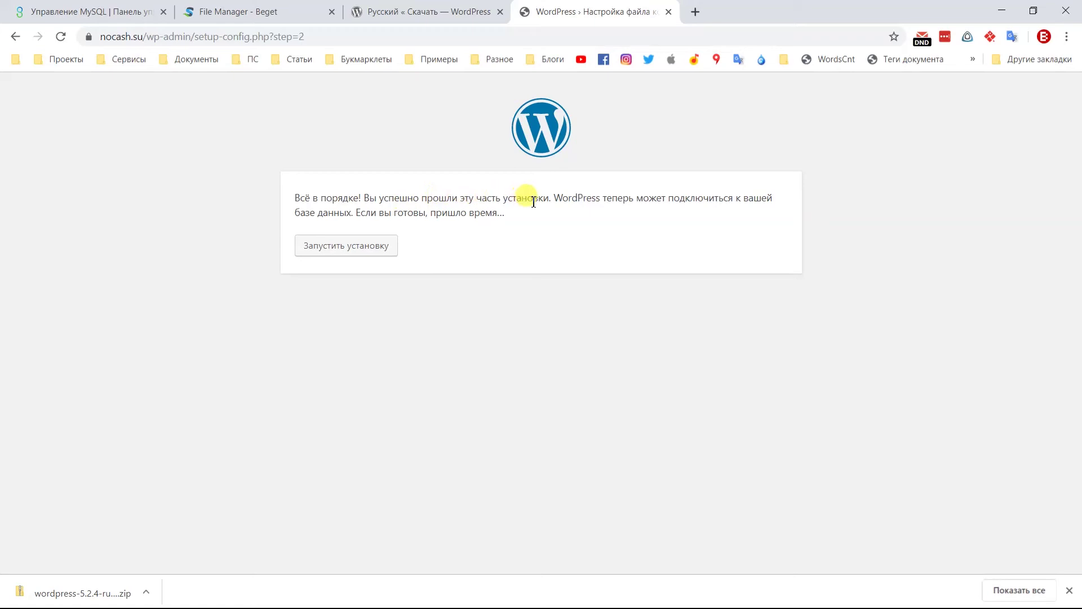
pyautogui.click(362, 245)
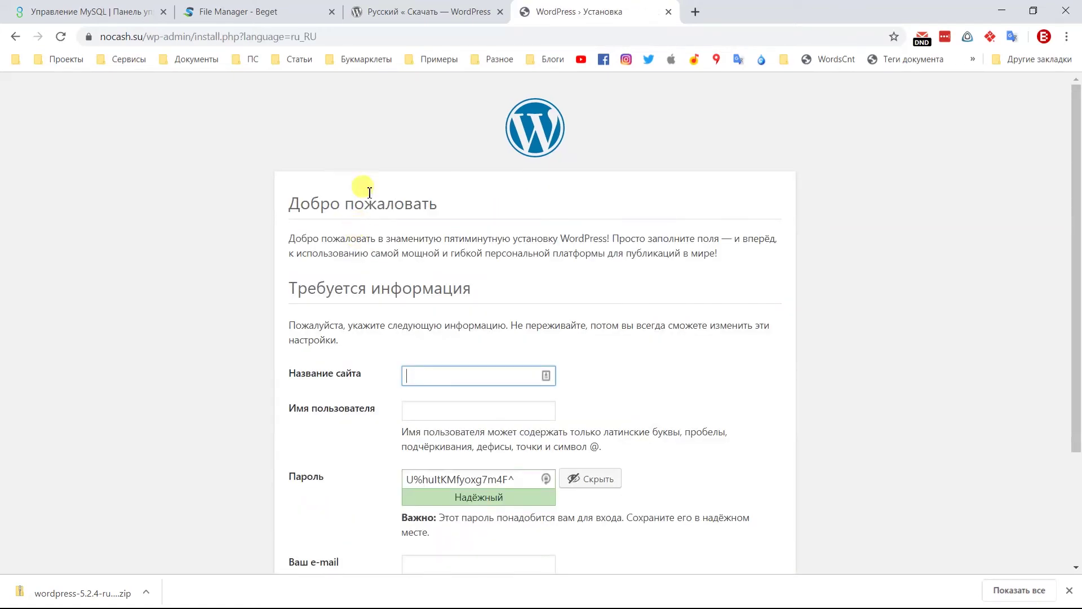
pyautogui.scroll(-3, 469, 253)
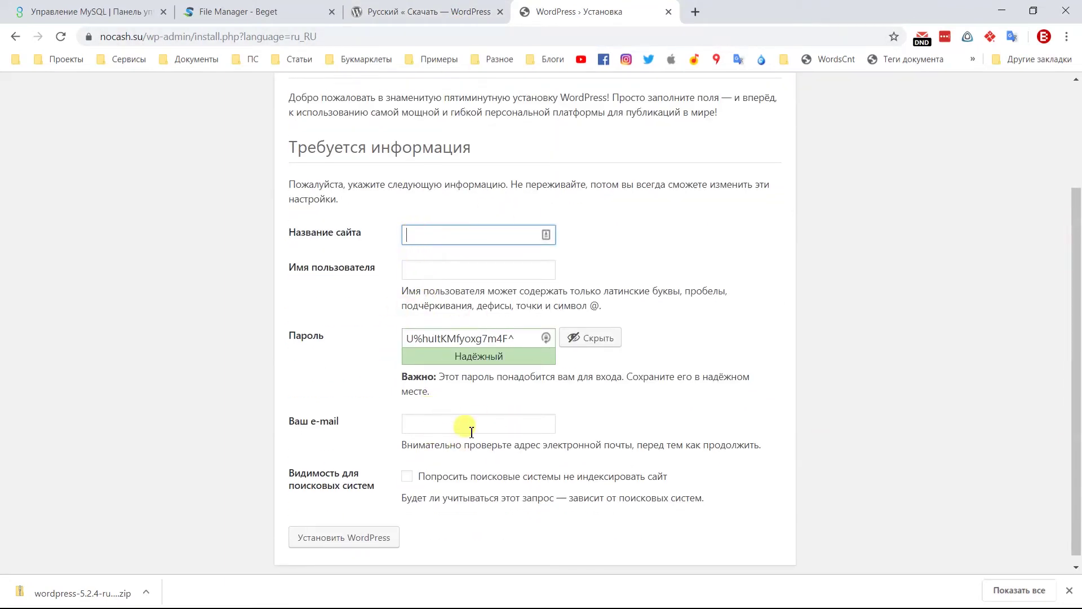
pyautogui.scroll(-1, 433, 482)
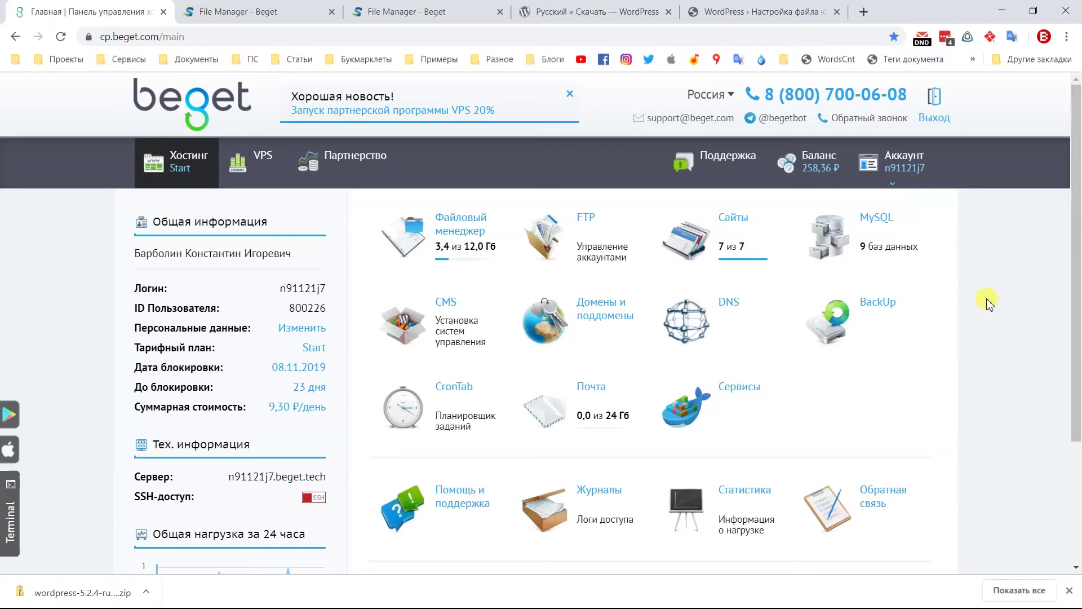
# Start a new FTP user for the /nocash.su/public_html directory in Beget's FTP management and set its login suffix to cash
pyautogui.click(594, 246)
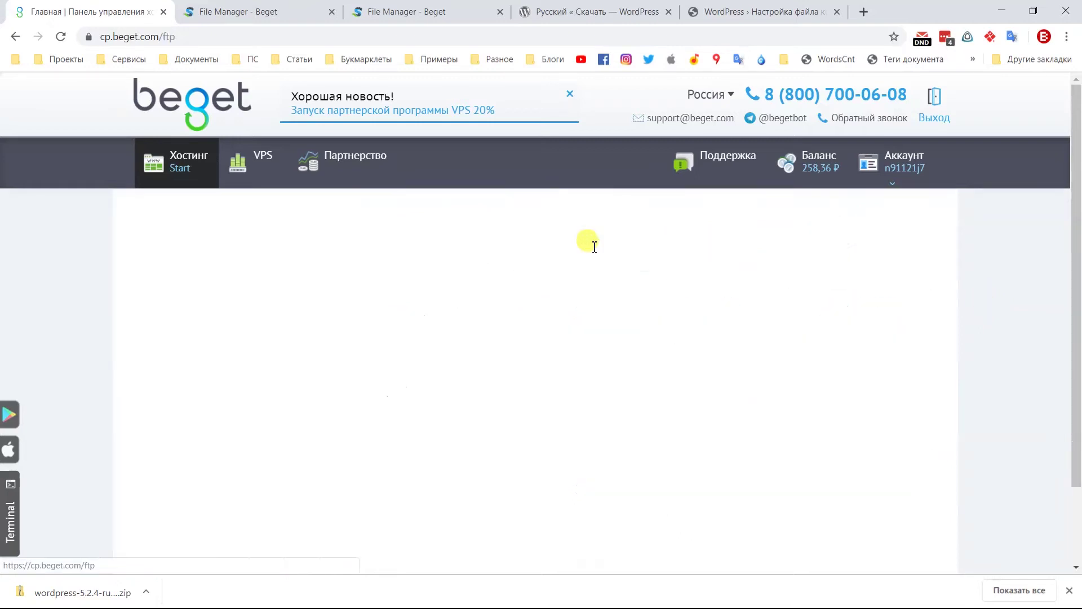
pyautogui.scroll(-1, 637, 315)
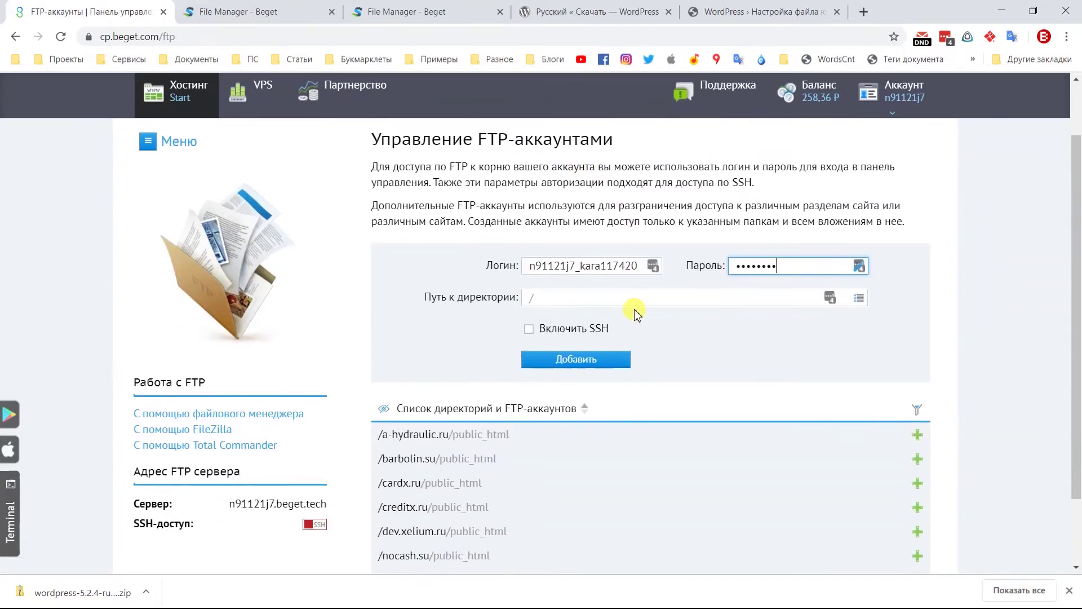
pyautogui.scroll(-2, 636, 315)
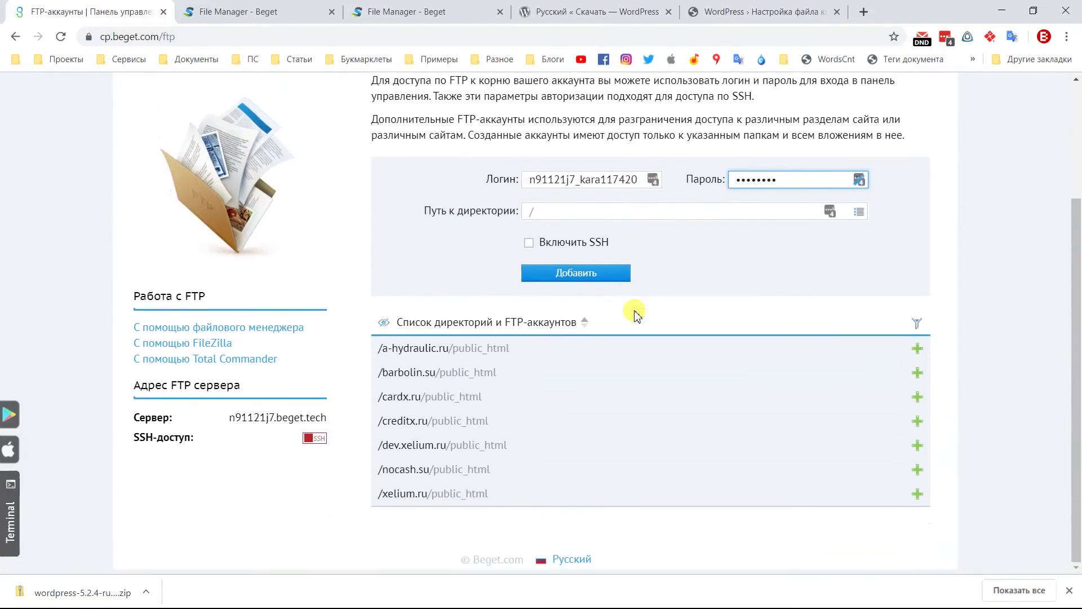
pyautogui.click(532, 212)
pyautogui.moveTo(532, 212); pyautogui.dragTo(543, 213)
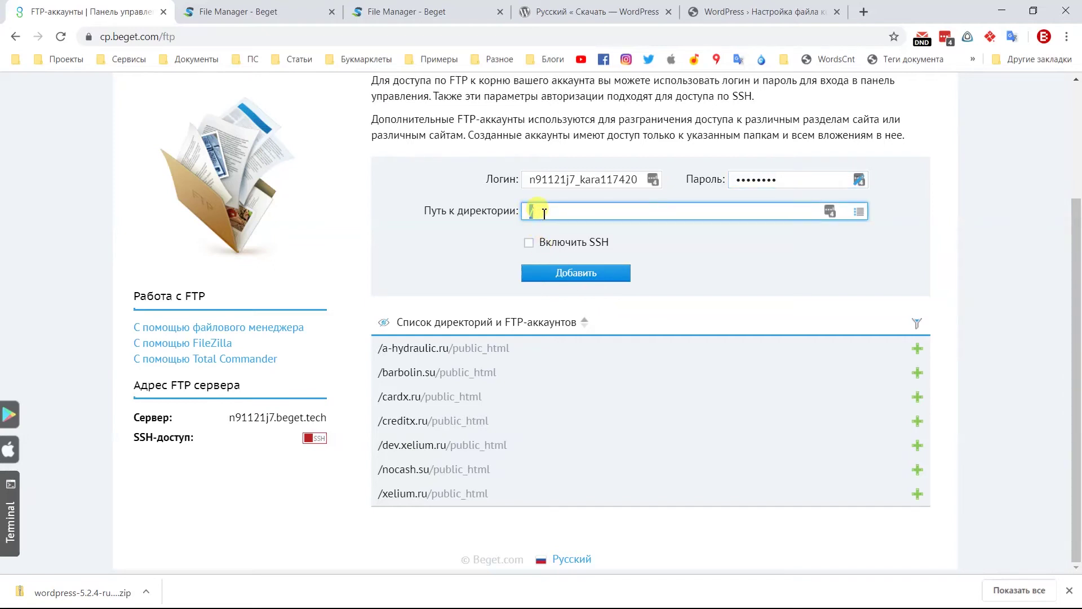
pyautogui.click(917, 471)
pyautogui.moveTo(586, 306); pyautogui.dragTo(530, 308)
pyautogui.write('cas')
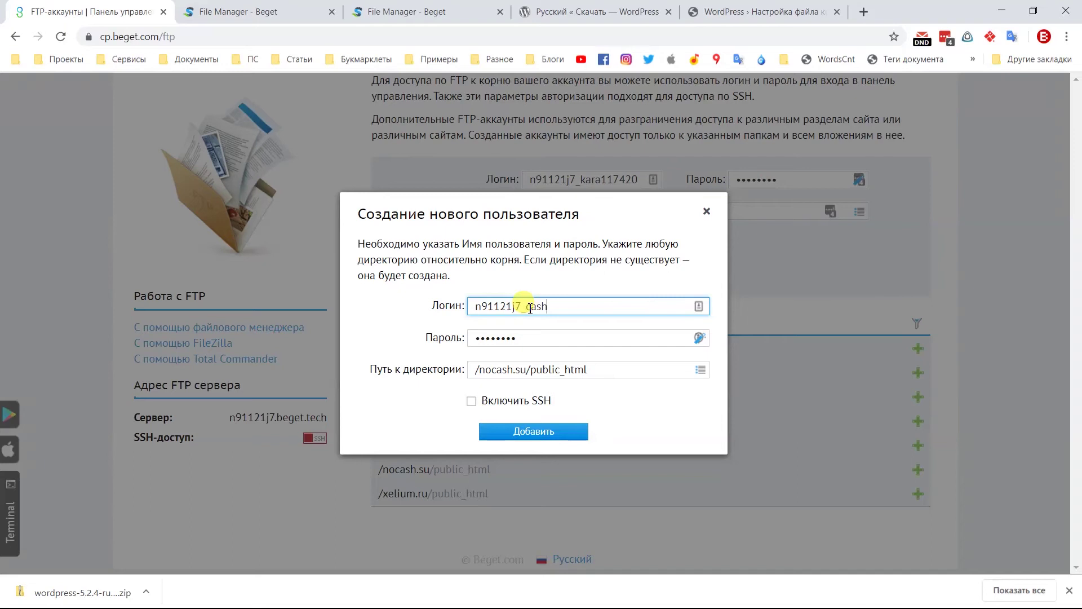
pyautogui.write('h')
# Generate a password for the new FTP user, copy the login and the password, and add the account
pyautogui.click(699, 338)
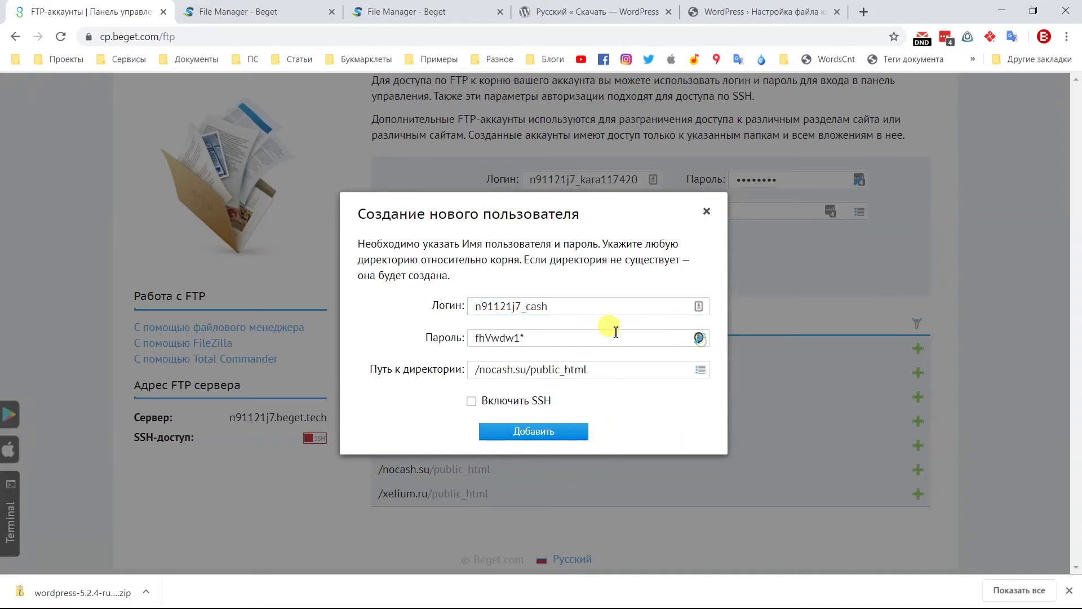
pyautogui.moveTo(566, 306); pyautogui.dragTo(386, 294)
pyautogui.hotkey('ctrl', 'c')
pyautogui.moveTo(543, 337); pyautogui.dragTo(477, 353)
pyautogui.click(542, 435)
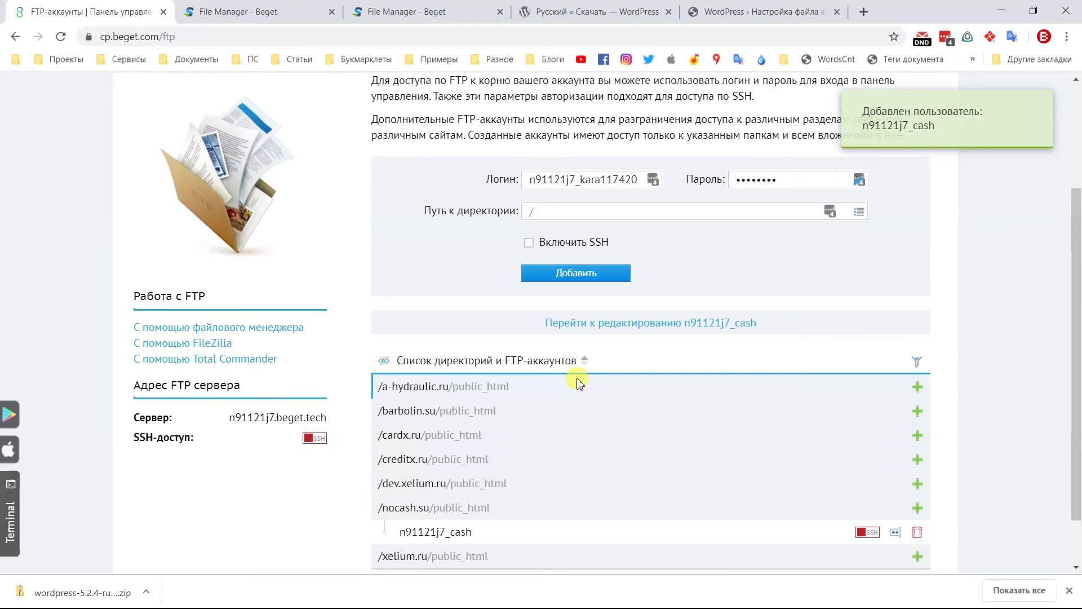
# Switch to FileZilla and create a new site entry in the Site Manager
pyautogui.hotkey('alt', 'Tab')
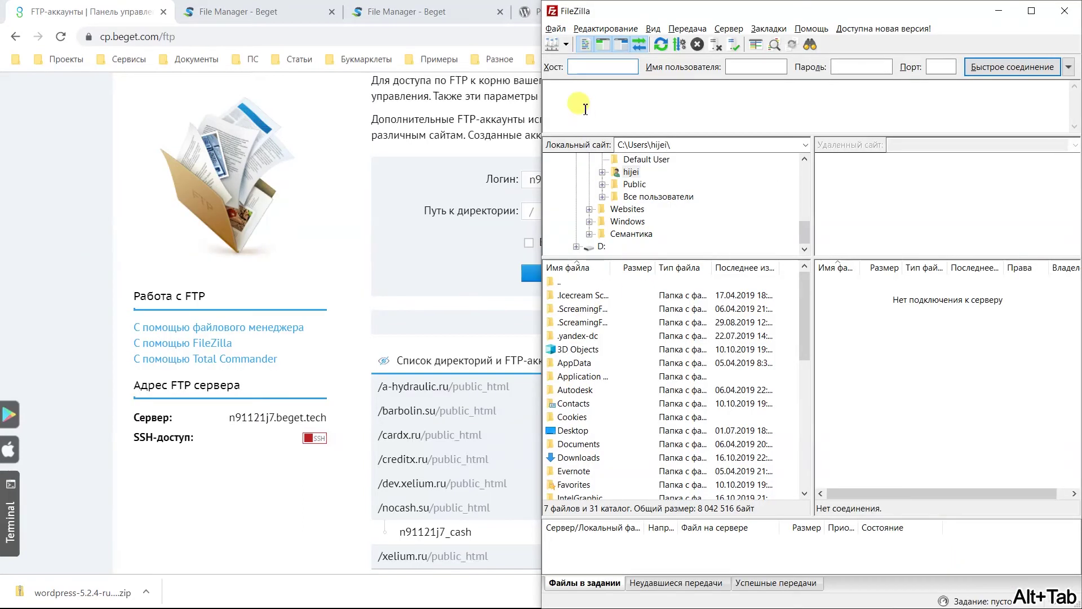
pyautogui.click(554, 46)
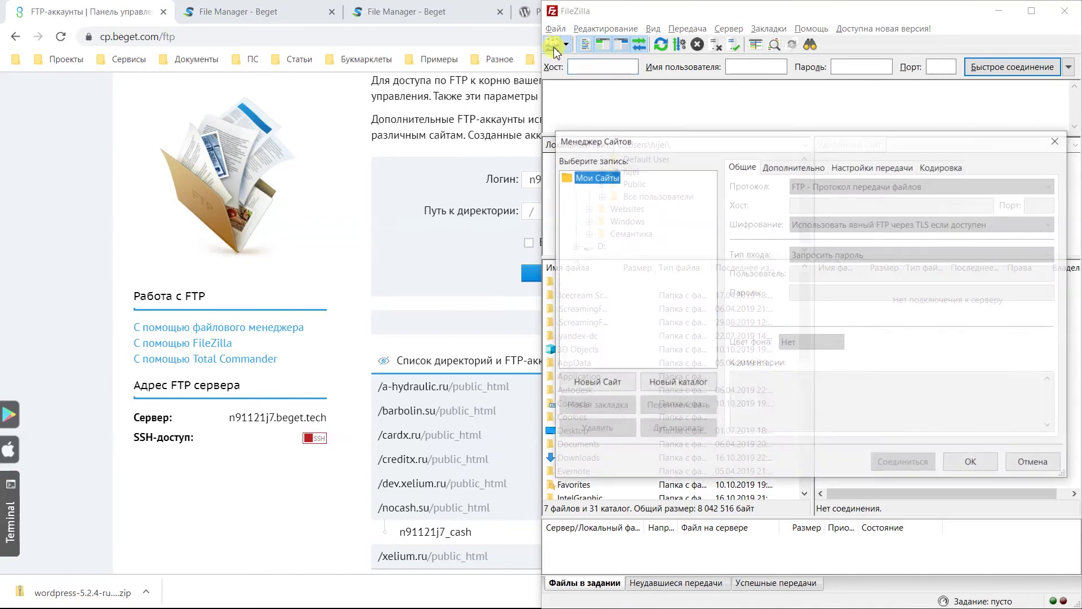
pyautogui.click(618, 386)
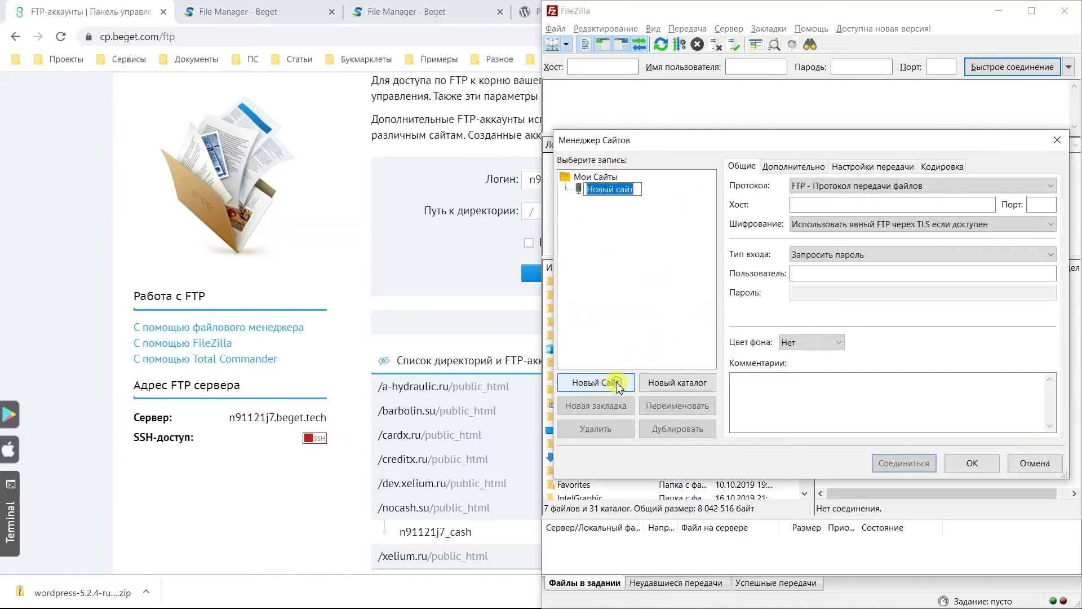
pyautogui.click(817, 204)
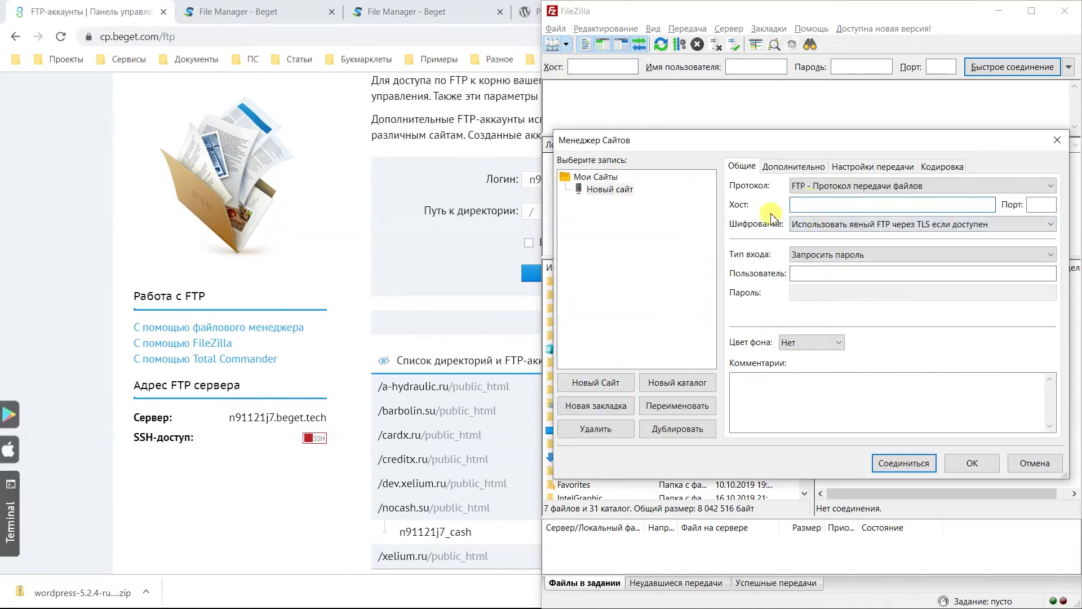
# Copy the FTP server address from the Beget page and enter it as the host of the new FileZilla site
pyautogui.click(265, 424)
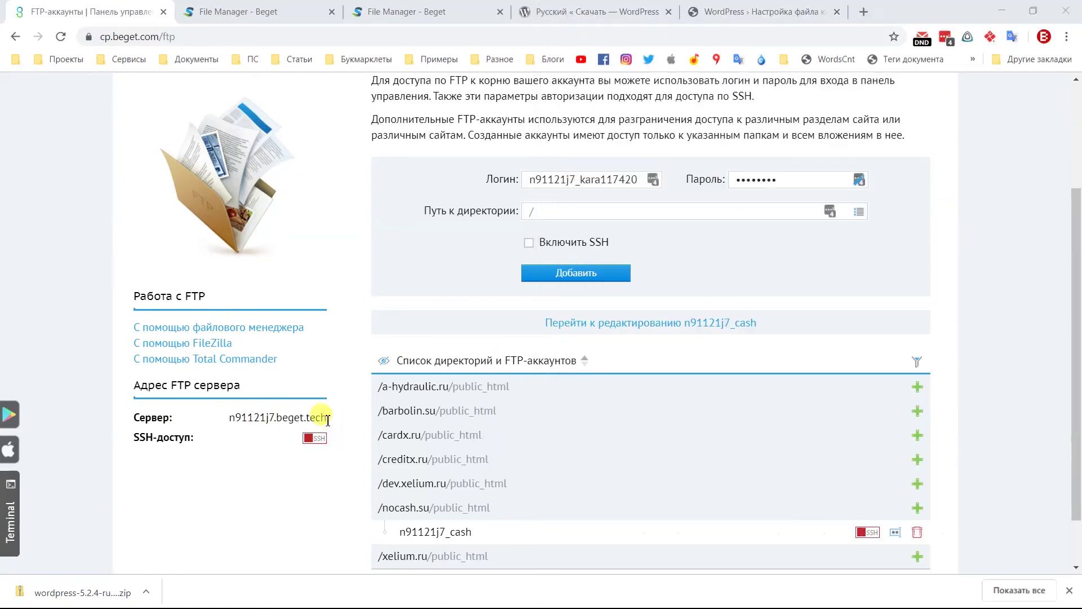
pyautogui.doubleClick(248, 424)
pyautogui.hotkey('ctrl', 'c')
pyautogui.hotkey('alt', 'Tab')
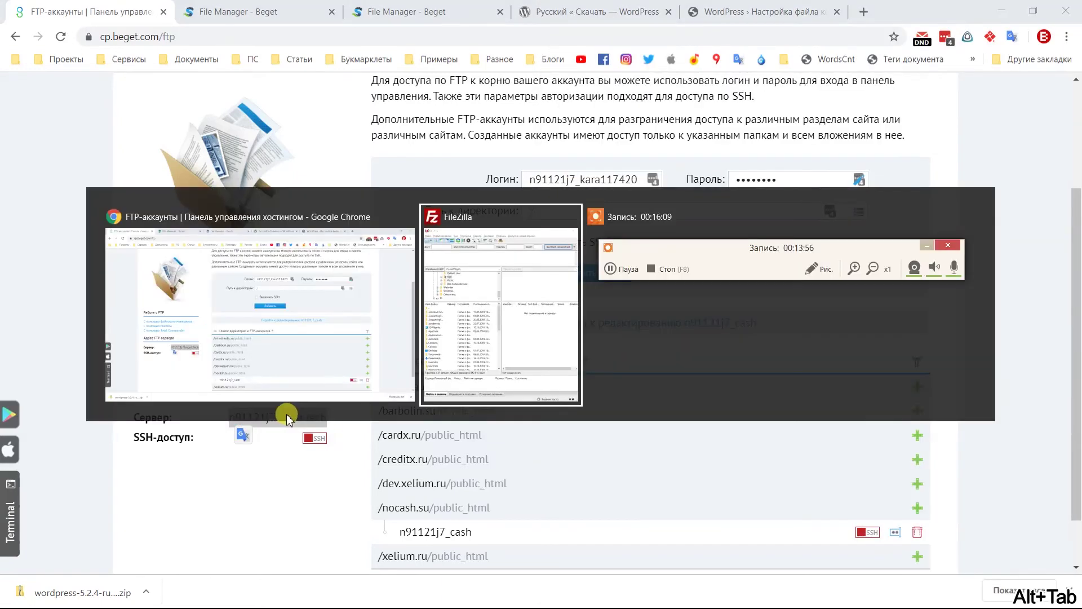
pyautogui.hotkey('alt', 'Tab')
pyautogui.hotkey('alt', 'Tab')
pyautogui.hotkey('alt', 'Tab')
pyautogui.hotkey('ctrl', 'v')
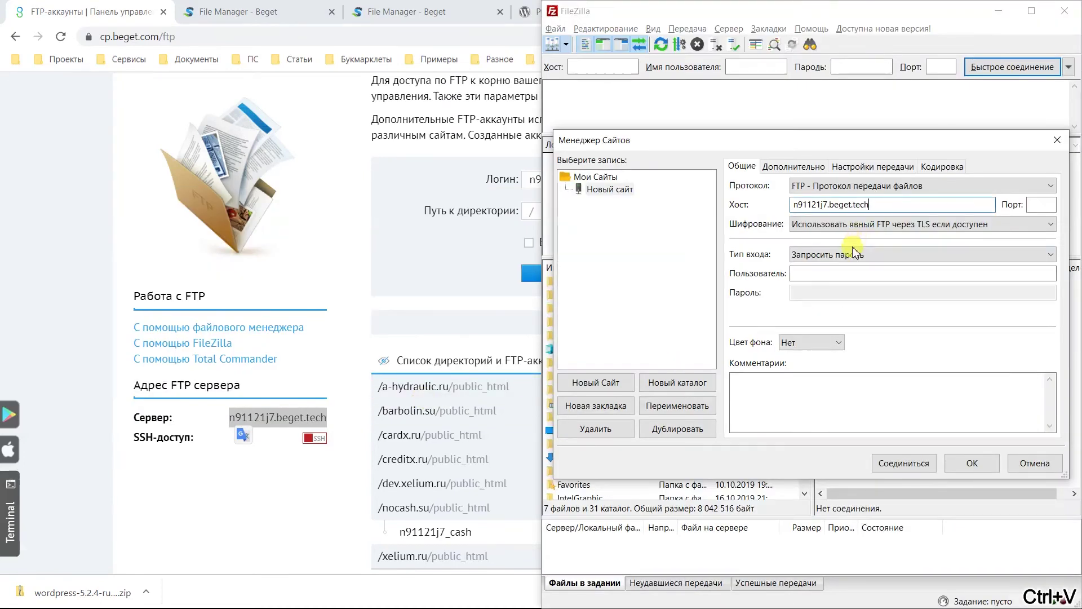
# Fill in the site's user name with the copied FTP login from the Clipdiary history
pyautogui.click(826, 273)
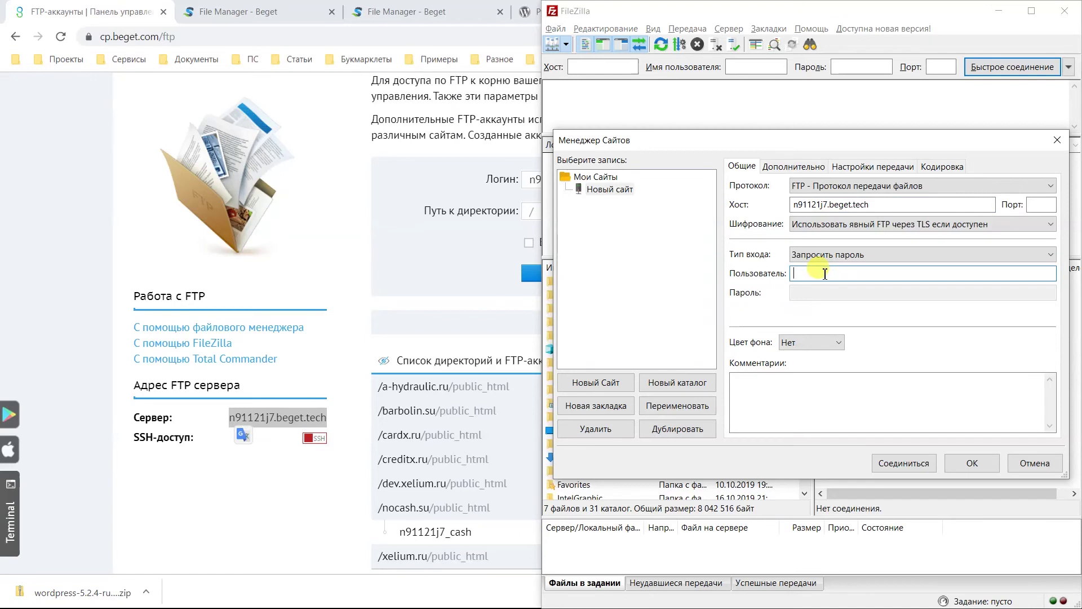
pyautogui.hotkey('ctrl', 'd')
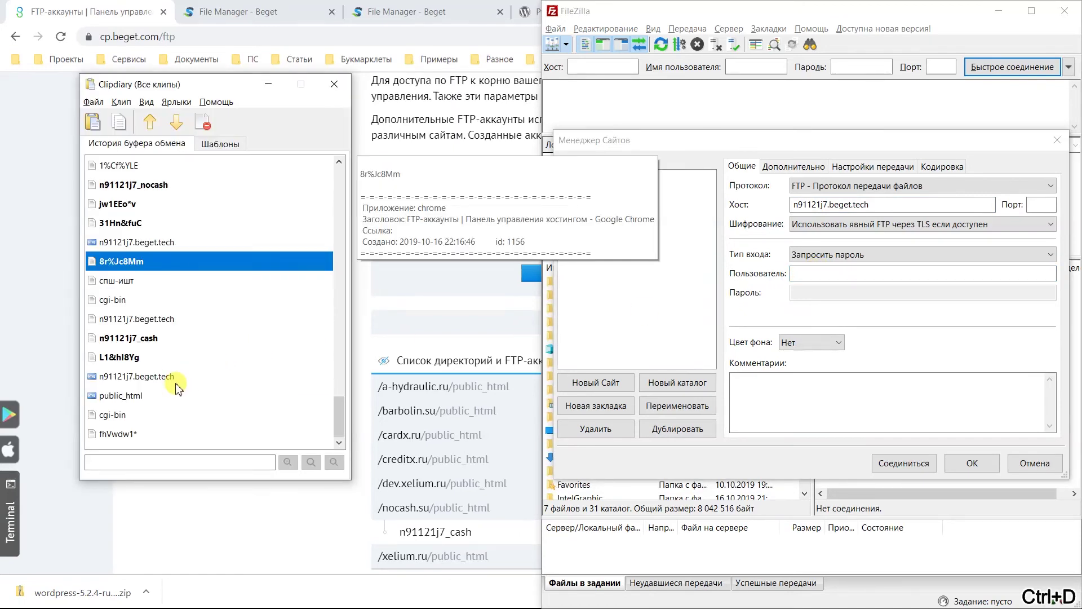
pyautogui.doubleClick(159, 338)
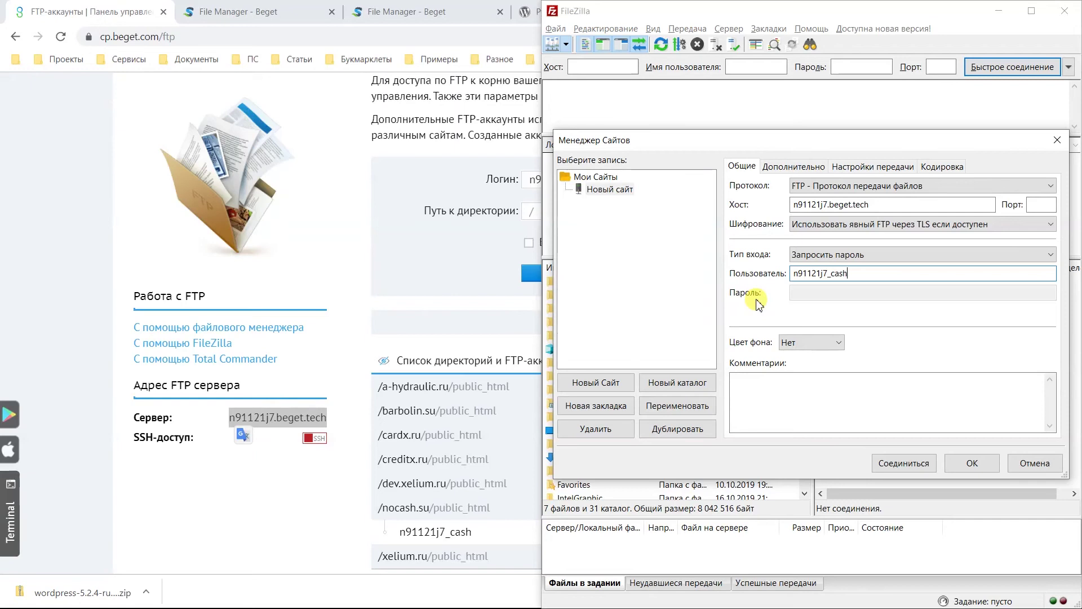
# Connect to the new site, supplying the FTP password from the clipboard history in the password prompt
pyautogui.click(908, 462)
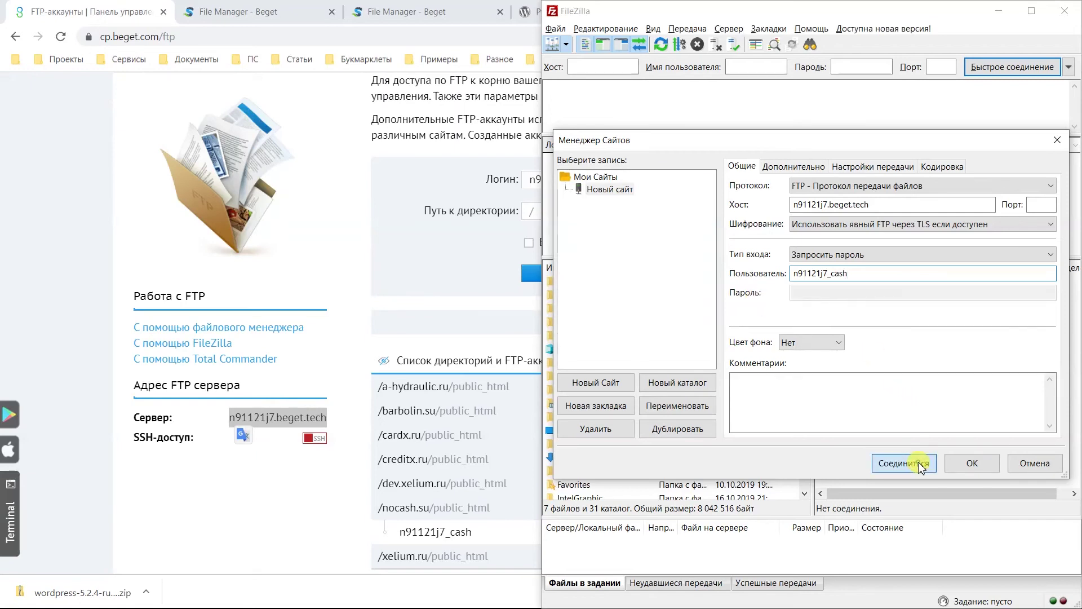
pyautogui.hotkey('ctrl', 'd')
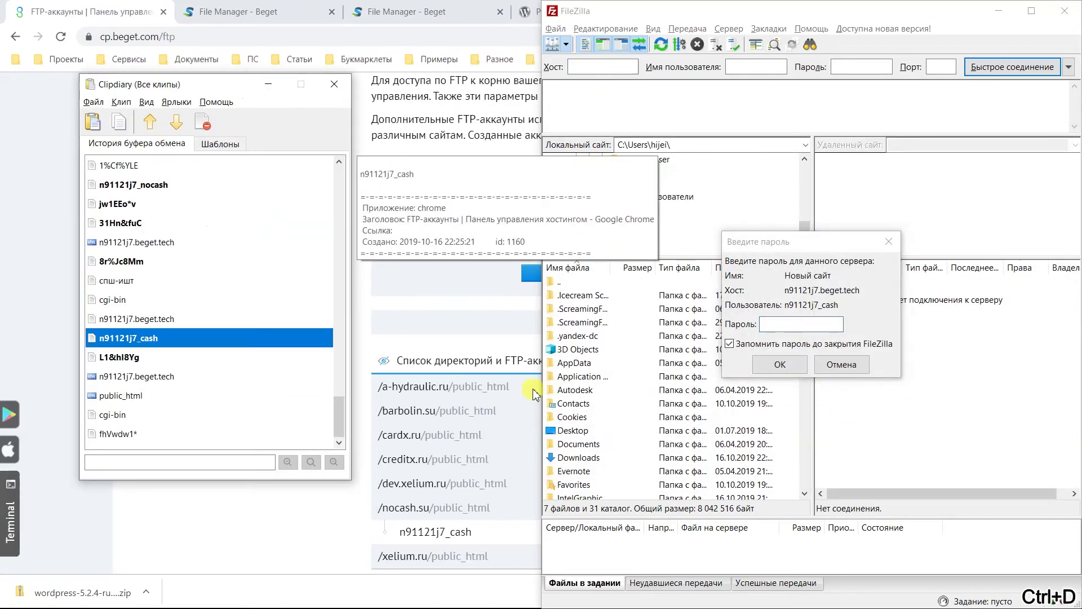
pyautogui.doubleClick(143, 435)
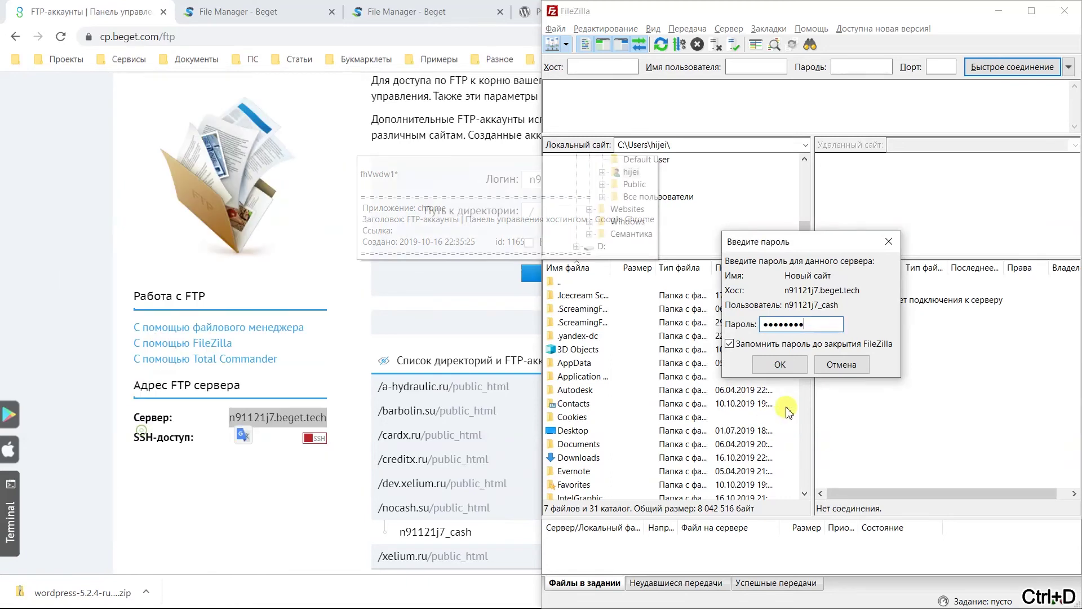
pyautogui.click(780, 364)
pyautogui.click(594, 373)
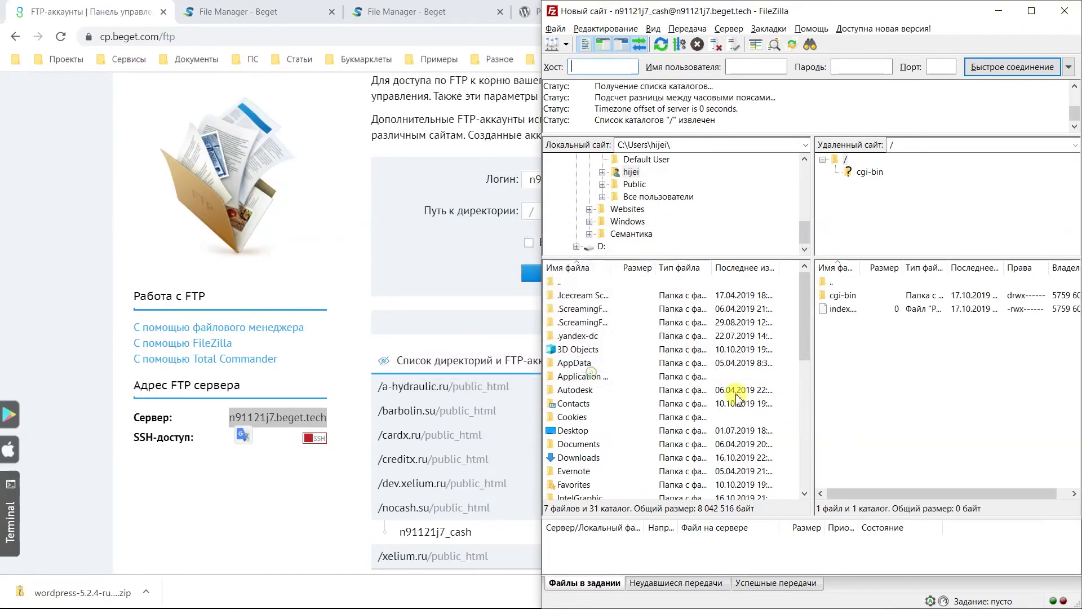
# Delete the cgi-bin folder and the index.php file from the remote site root
pyautogui.click(849, 297)
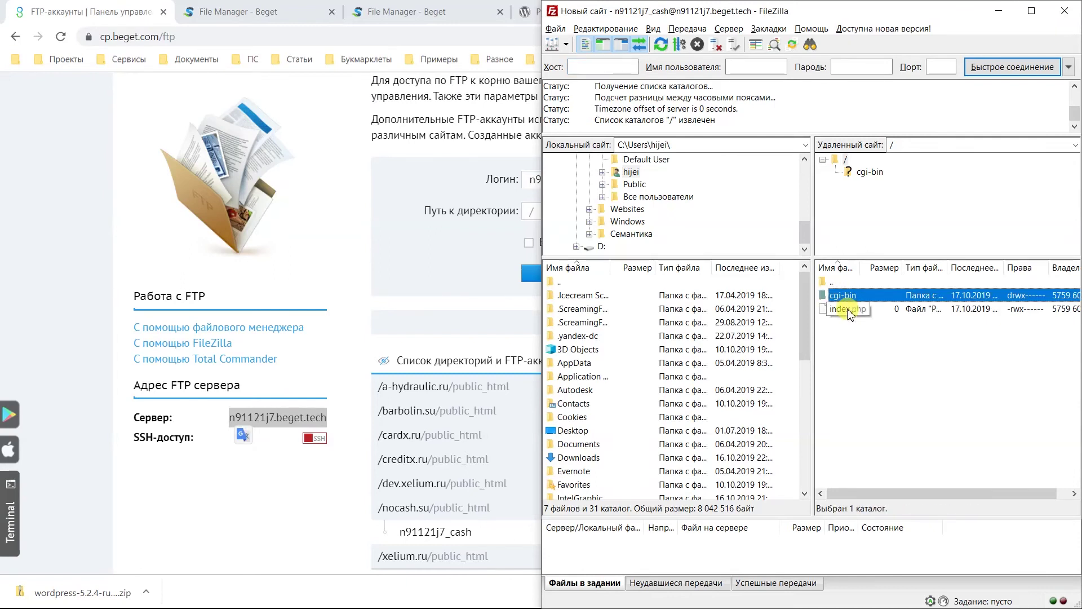
pyautogui.keyDown('shift'); pyautogui.click(849, 311); pyautogui.keyUp('shift')
pyautogui.rightClick(849, 312)
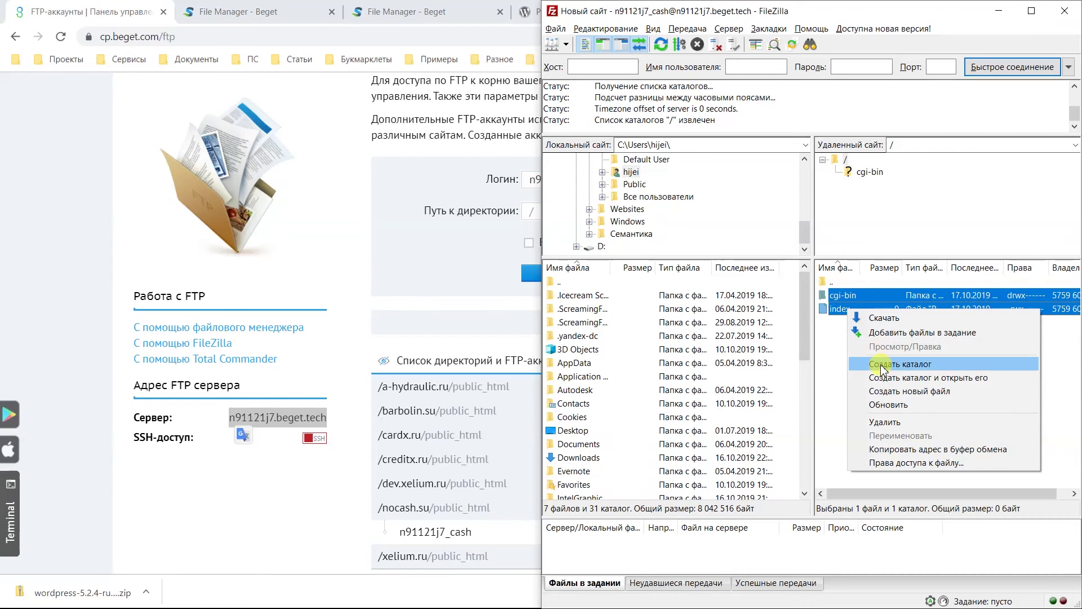
pyautogui.click(904, 421)
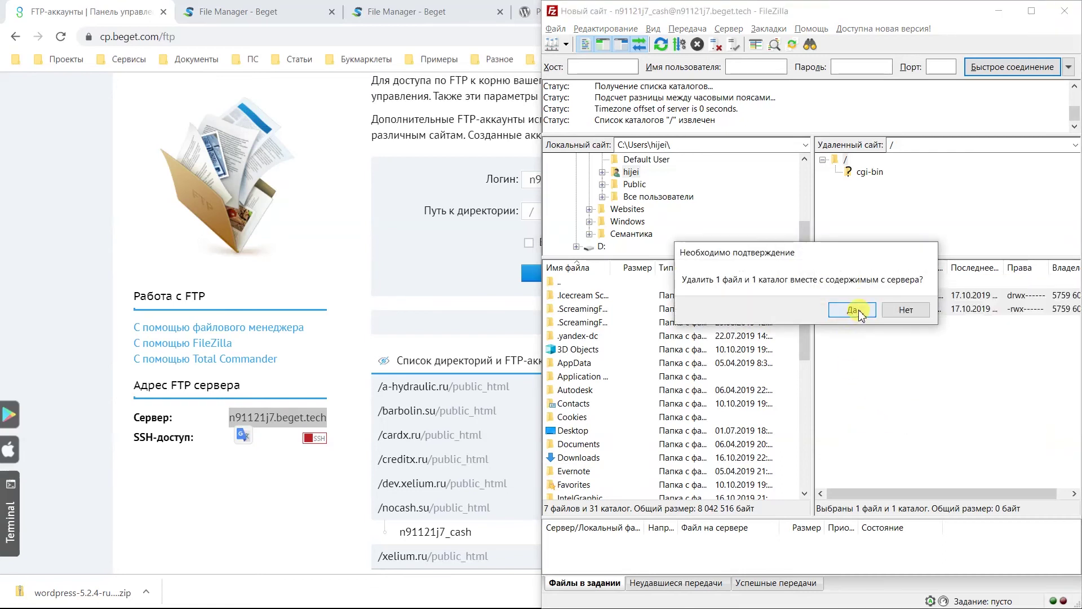
pyautogui.click(852, 310)
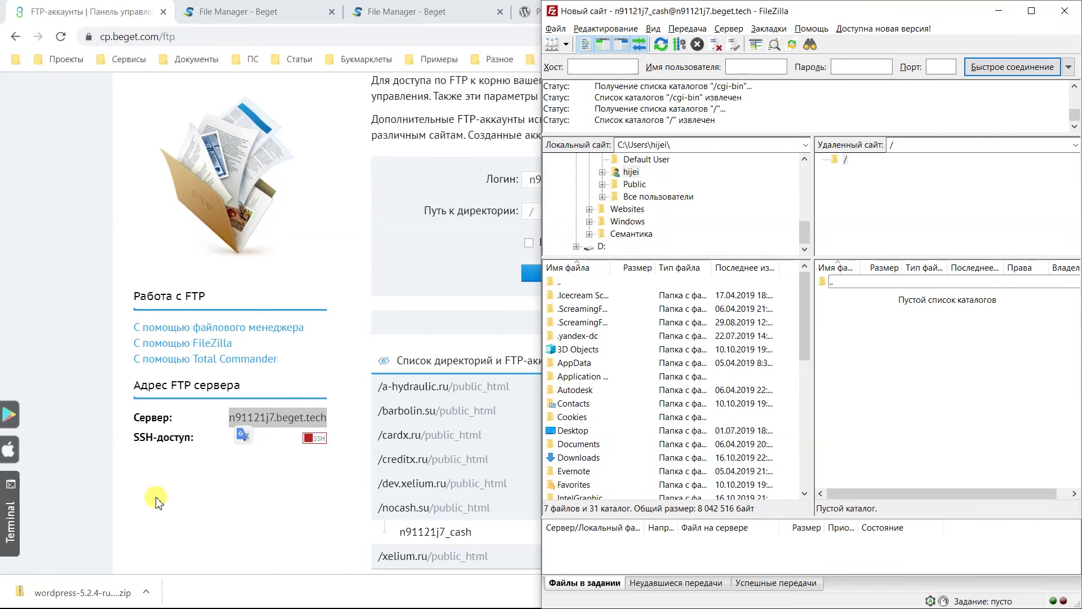
# Show the downloaded WordPress archive in its folder and extract it with 7-Zip into a folder named wordpress-5.2.4-ru_RU (1)
pyautogui.click(146, 592)
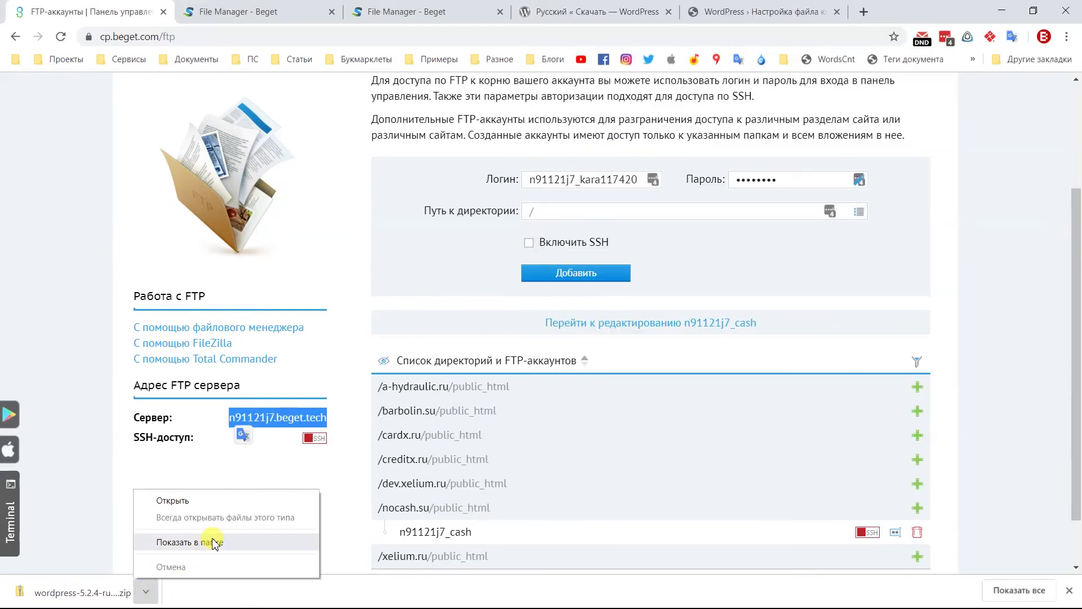
pyautogui.click(214, 543)
pyautogui.rightClick(186, 145)
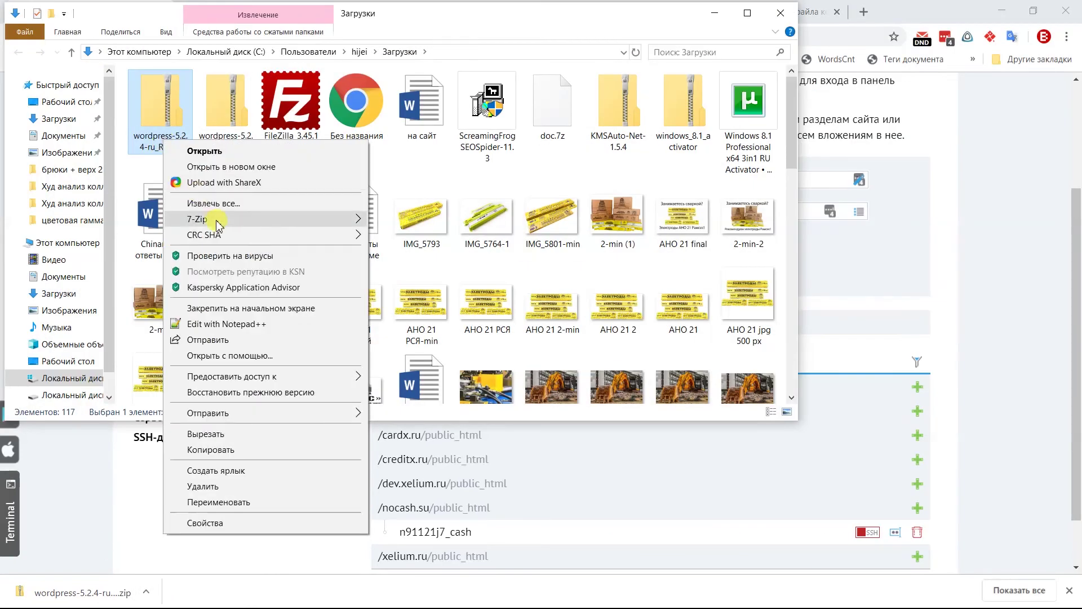
pyautogui.moveTo(314, 225)
pyautogui.click(472, 285)
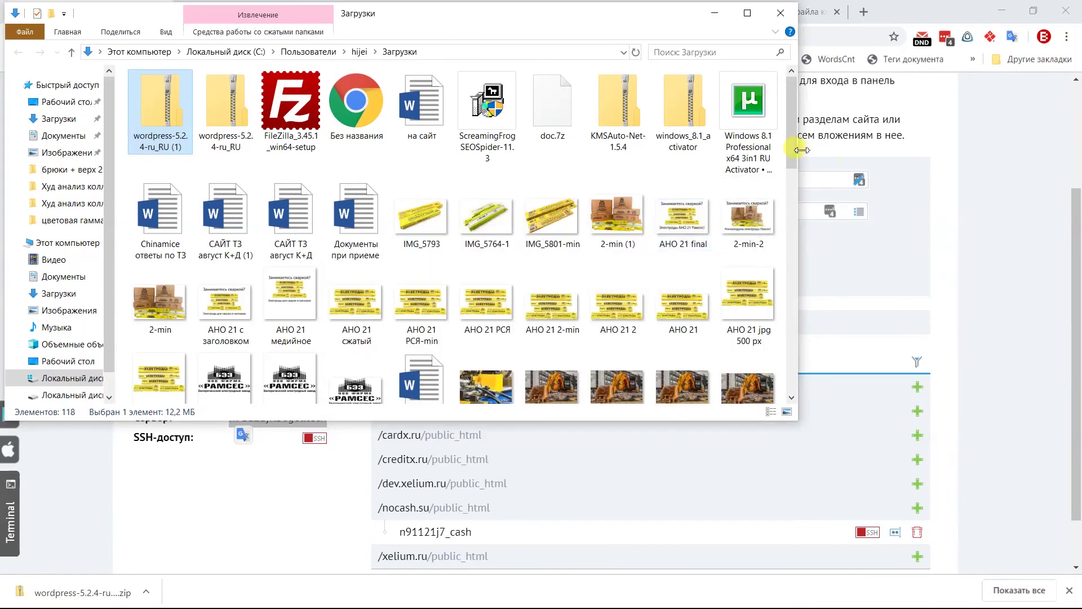
# Open the wordpress folder inside the extracted wordpress-5.2.4-ru_RU (1) directory
pyautogui.moveTo(791, 118); pyautogui.dragTo(785, 404)
pyautogui.doubleClick(430, 395)
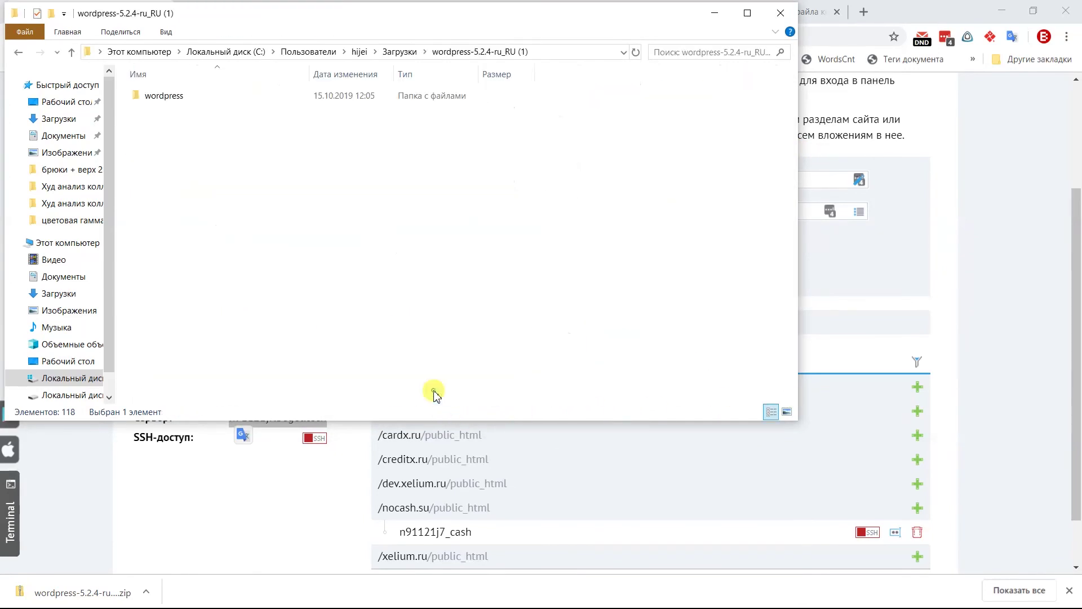
pyautogui.doubleClick(172, 96)
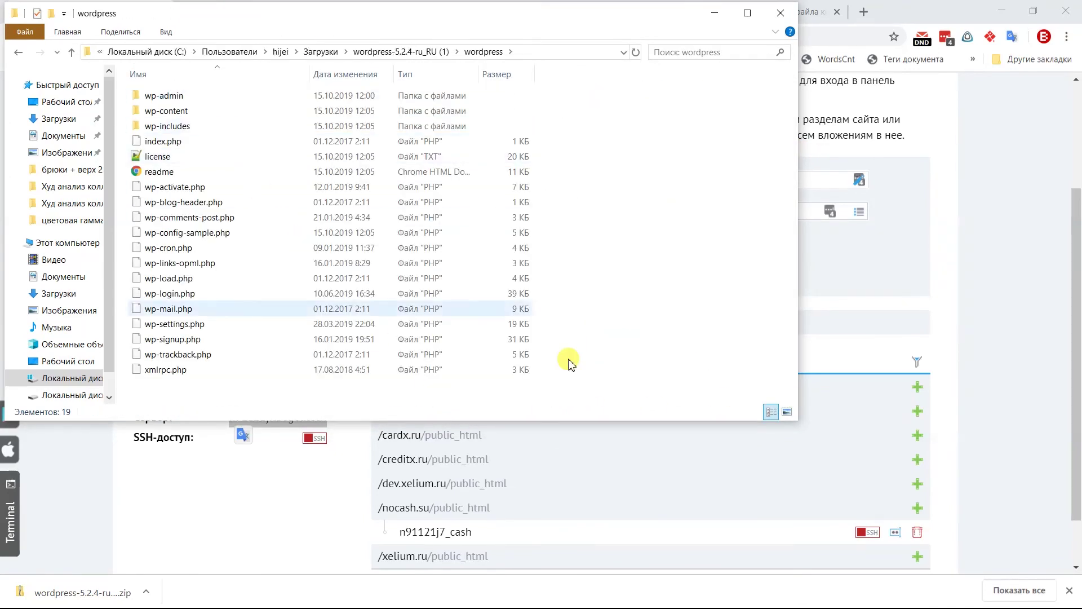
# Upload all files and folders from the local wordpress folder to the remote site root in FileZilla
pyautogui.hotkey('alt', 'Tab')
pyautogui.hotkey('alt', 'Tab')
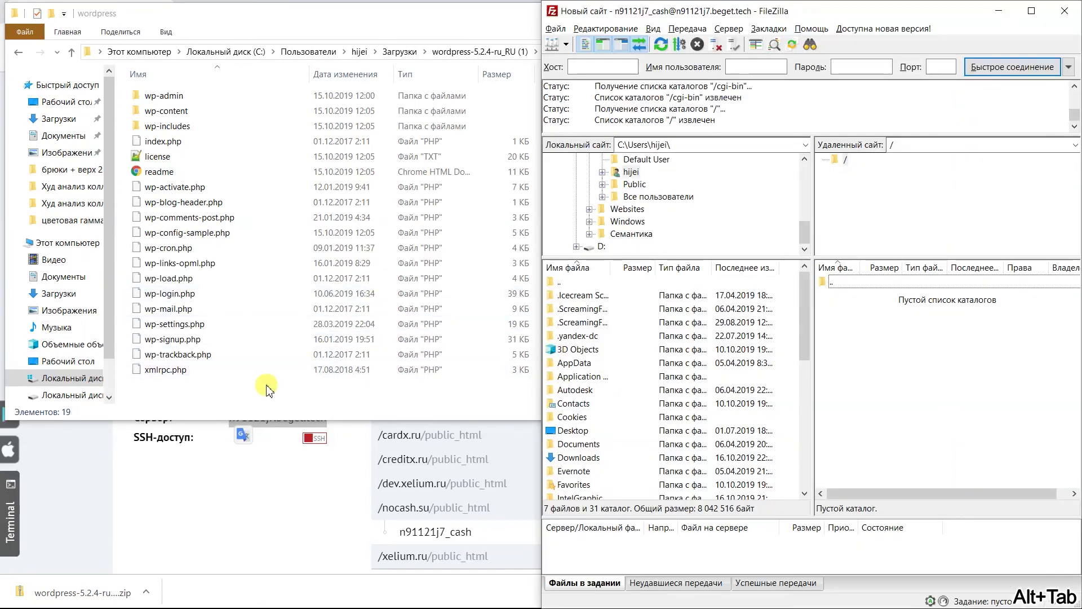
pyautogui.click(247, 389)
pyautogui.moveTo(248, 389); pyautogui.dragTo(161, 99)
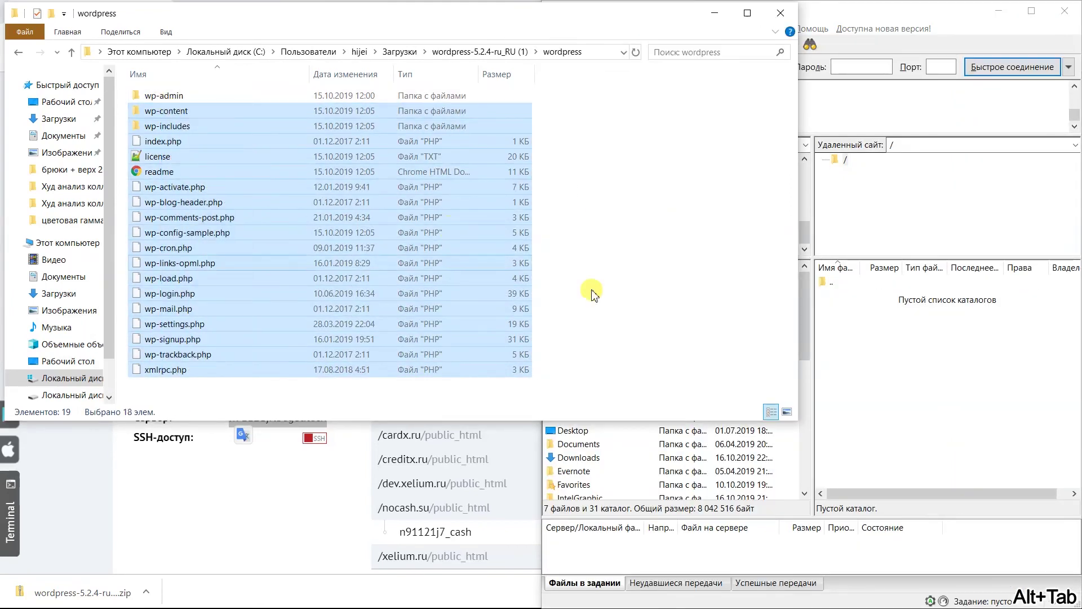
pyautogui.click(638, 298)
pyautogui.moveTo(635, 389); pyautogui.dragTo(152, 51)
pyautogui.moveTo(176, 94); pyautogui.dragTo(924, 435)
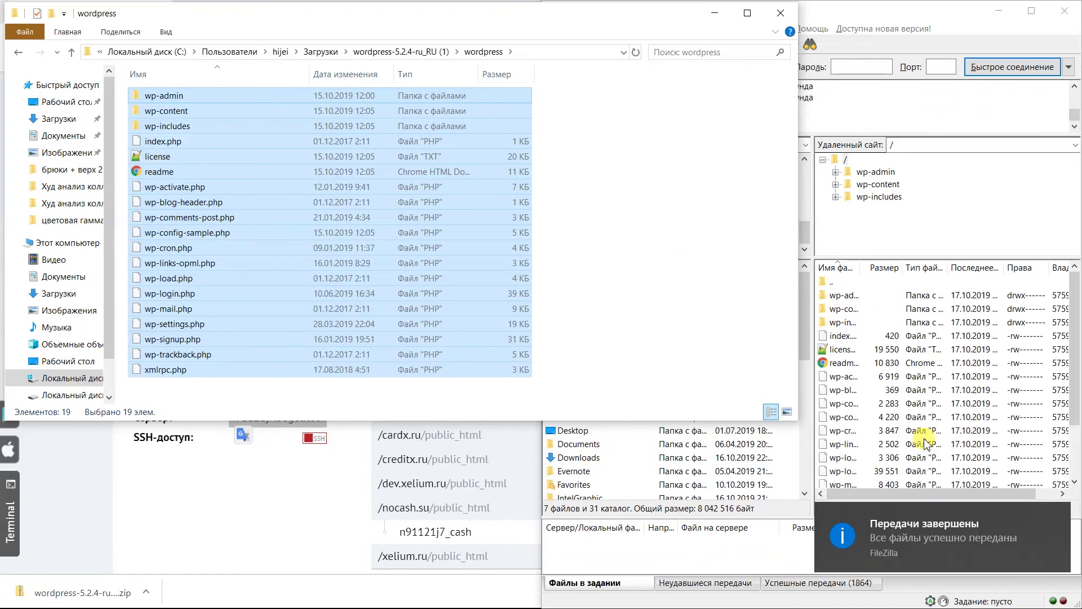
# Switch to the browser, open nocash.su in a new tab and proceed to the WordPress database connection form
pyautogui.click(189, 497)
pyautogui.middleClick(808, 18)
pyautogui.click(696, 12)
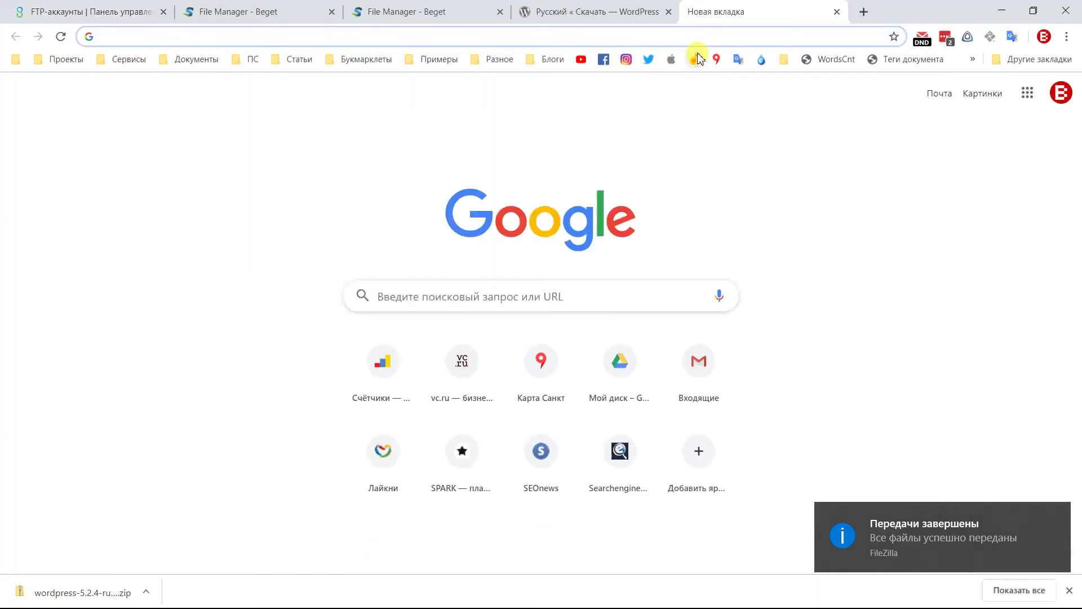
pyautogui.write('nocash.su')
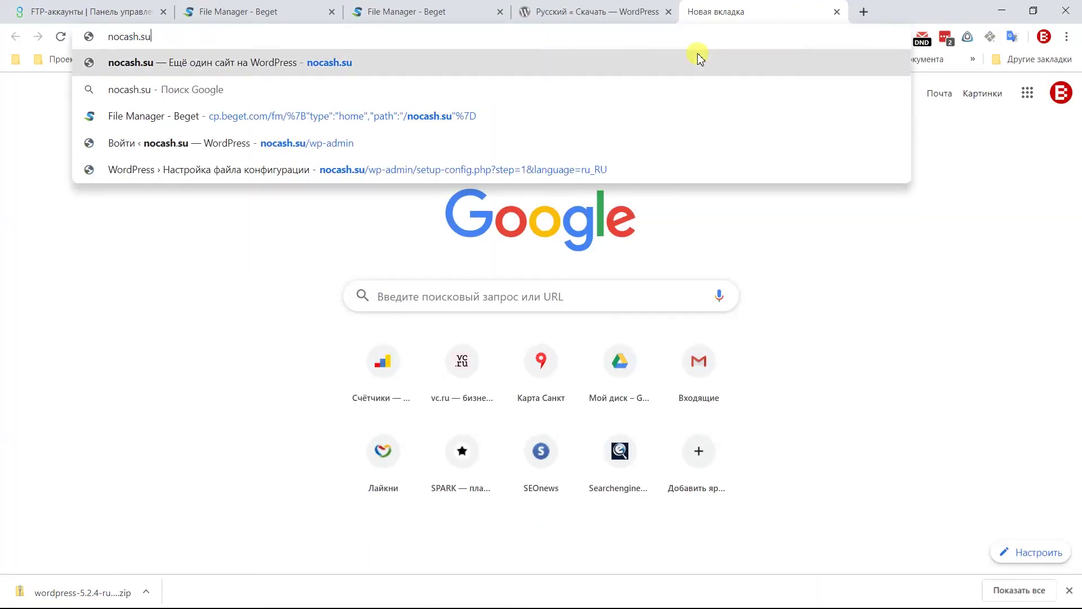
pyautogui.click(699, 59)
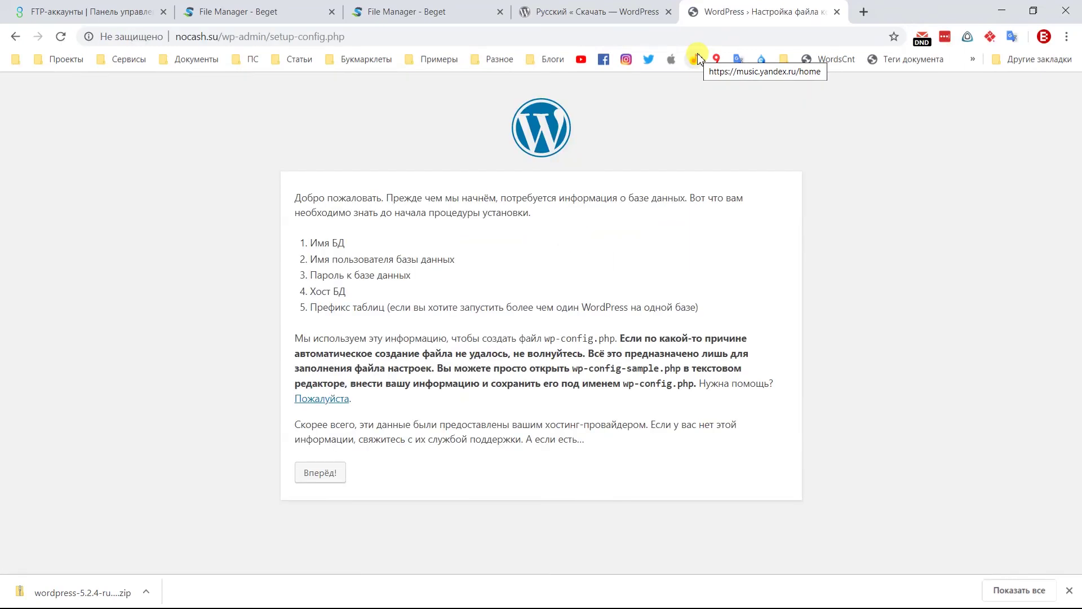
pyautogui.click(315, 475)
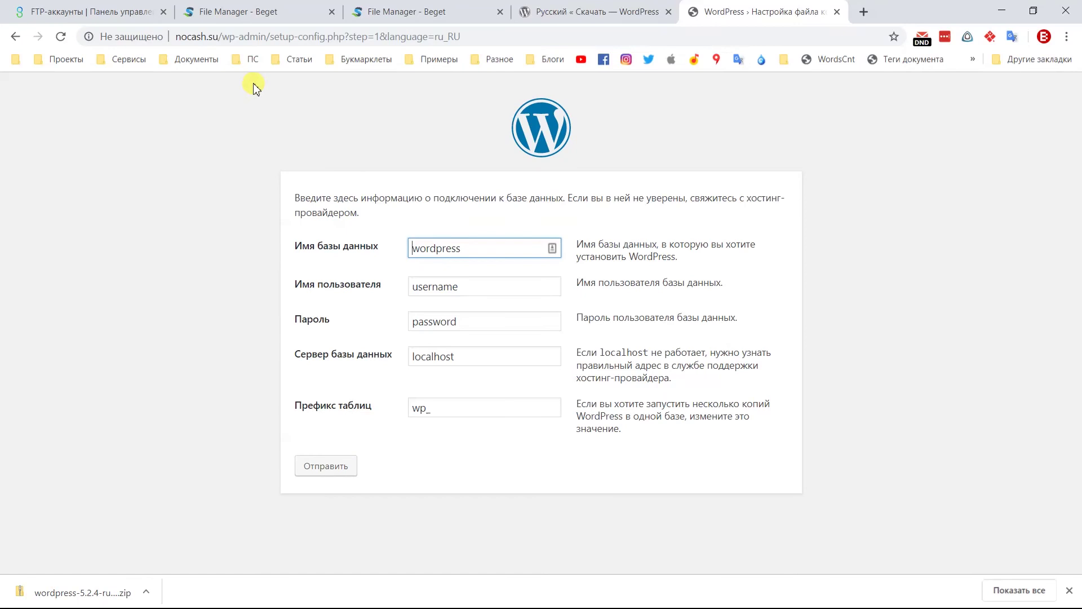
# Open the MySQL database management page in the Beget hosting control panel
pyautogui.click(107, 11)
pyautogui.scroll(3, 549, 271)
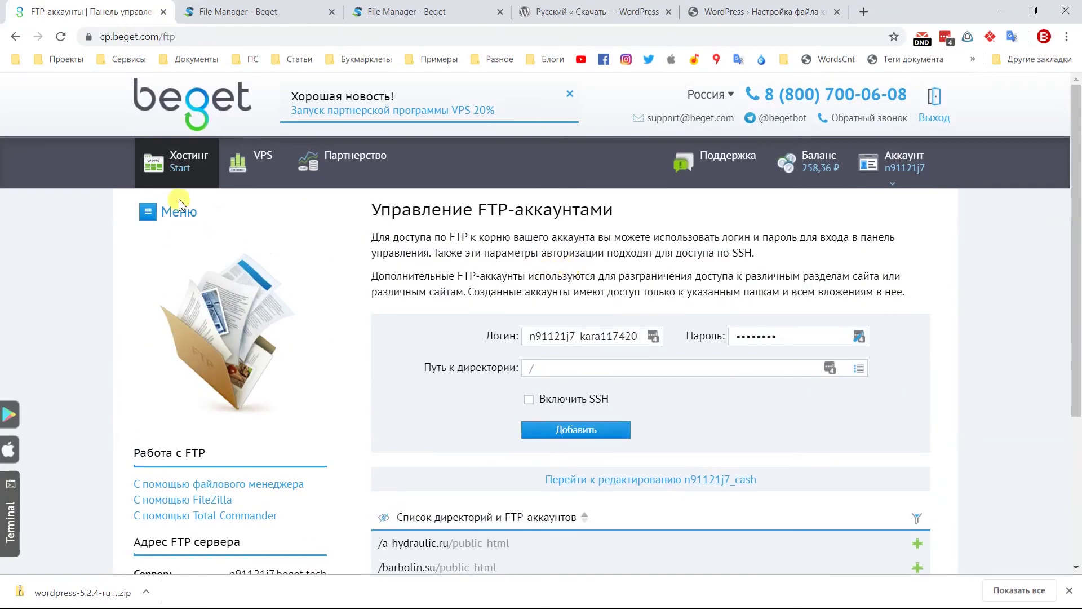
pyautogui.click(179, 164)
pyautogui.scroll(-2, 831, 270)
pyautogui.scroll(2, 838, 282)
# Create a MySQL database with the name suffix cash2 and a generated database password, copying both the full name and the password
pyautogui.moveTo(578, 313); pyautogui.dragTo(540, 313)
pyautogui.write('cash2')
pyautogui.click(718, 314)
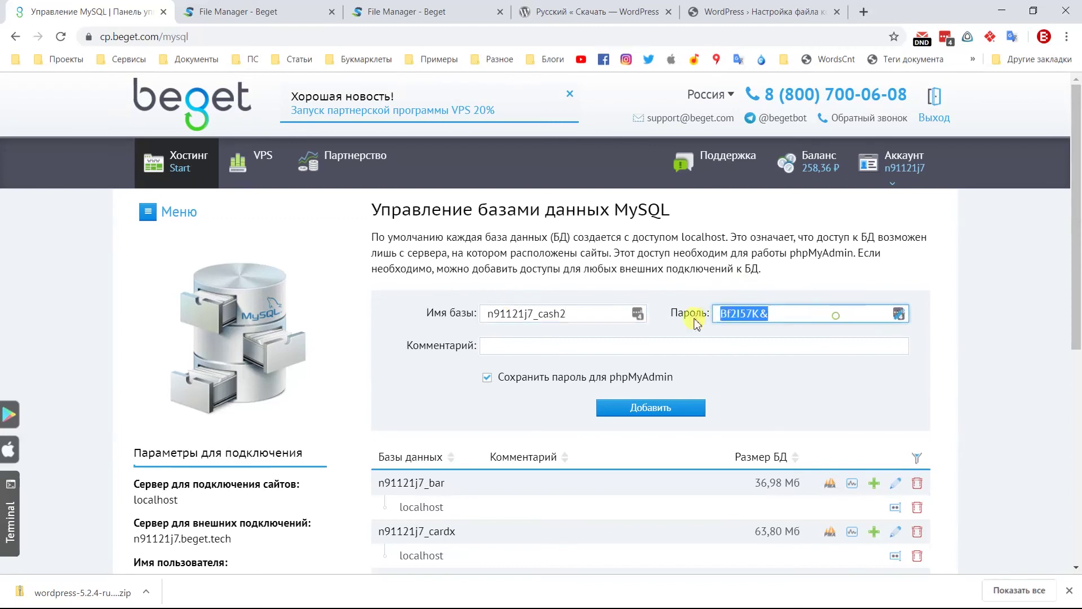
pyautogui.hotkey('shift', 'Tab')
pyautogui.hotkey('ctrl', 'c')
pyautogui.press('Tab')
pyautogui.hotkey('ctrl', 'c')
pyautogui.click(654, 411)
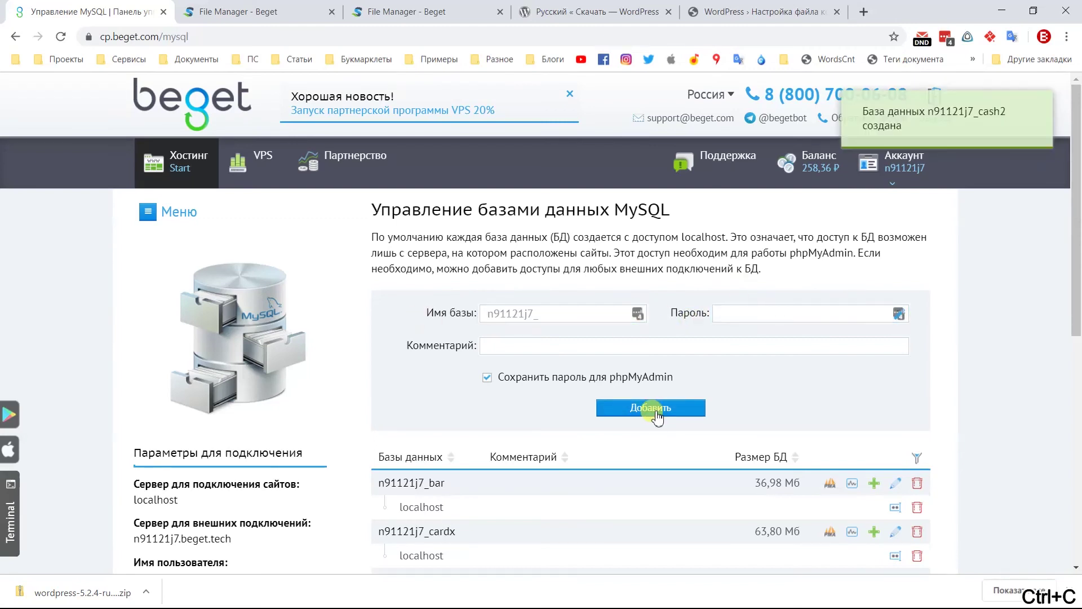
# Fill in the WordPress setup form's database name and user name, both with the copied name of the cash2 database
pyautogui.hotkey('alt', 'Tab')
pyautogui.hotkey('shift', 'Tab')
pyautogui.hotkey('ctrl', '9')
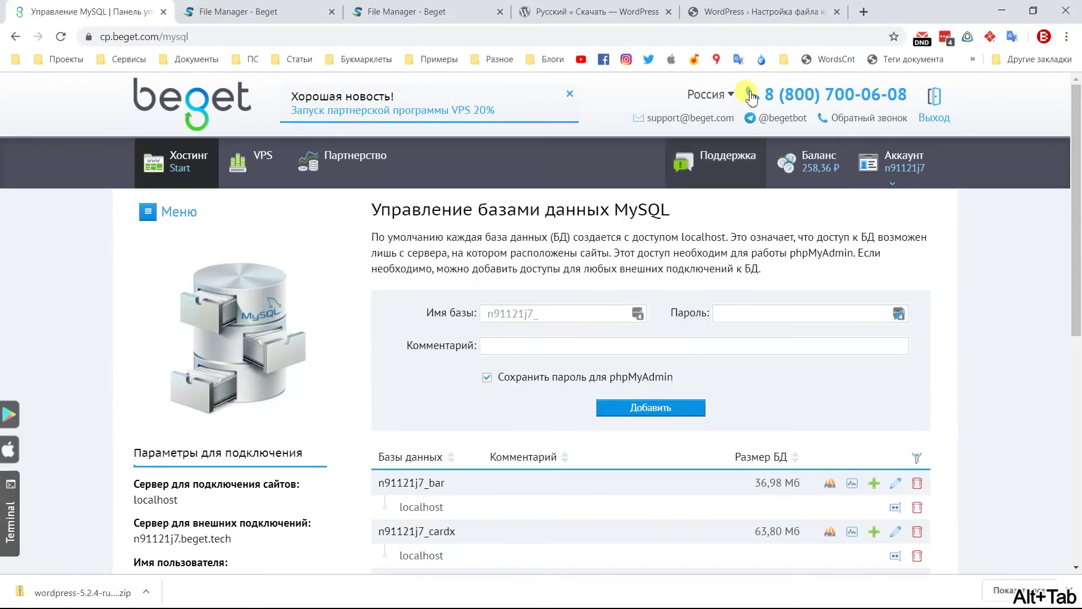
pyautogui.doubleClick(467, 243)
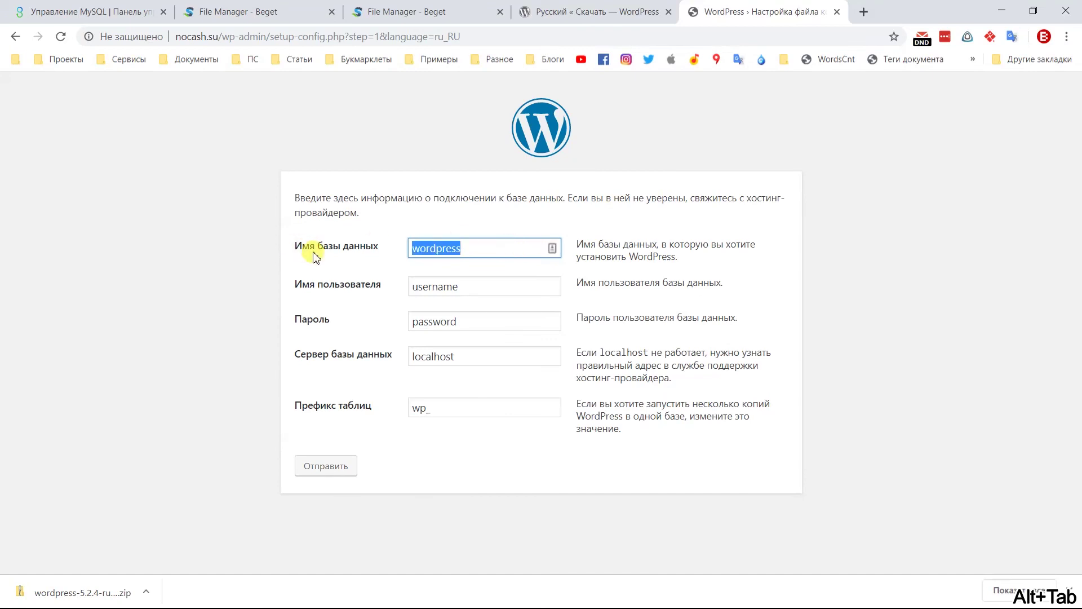
pyautogui.hotkey('ctrl', 'd')
pyautogui.doubleClick(144, 419)
pyautogui.press('Tab')
pyautogui.hotkey('ctrl', 'd')
pyautogui.doubleClick(194, 411)
# Enter the copied database password in the WordPress setup form and set the table prefix to cash2_
pyautogui.press('Tab')
pyautogui.hotkey('ctrl', 'd')
pyautogui.doubleClick(157, 434)
pyautogui.doubleClick(417, 408)
pyautogui.write('ca_')
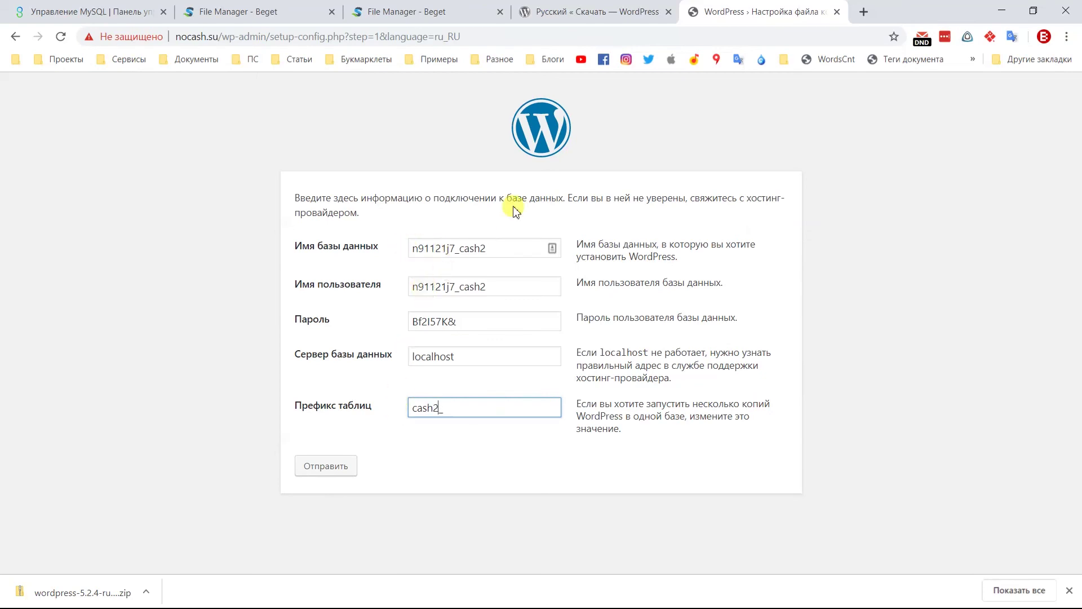
# Check the user name rule and the server for site connections in Beget's MySQL parameters against the WordPress setup form
pyautogui.click(93, 14)
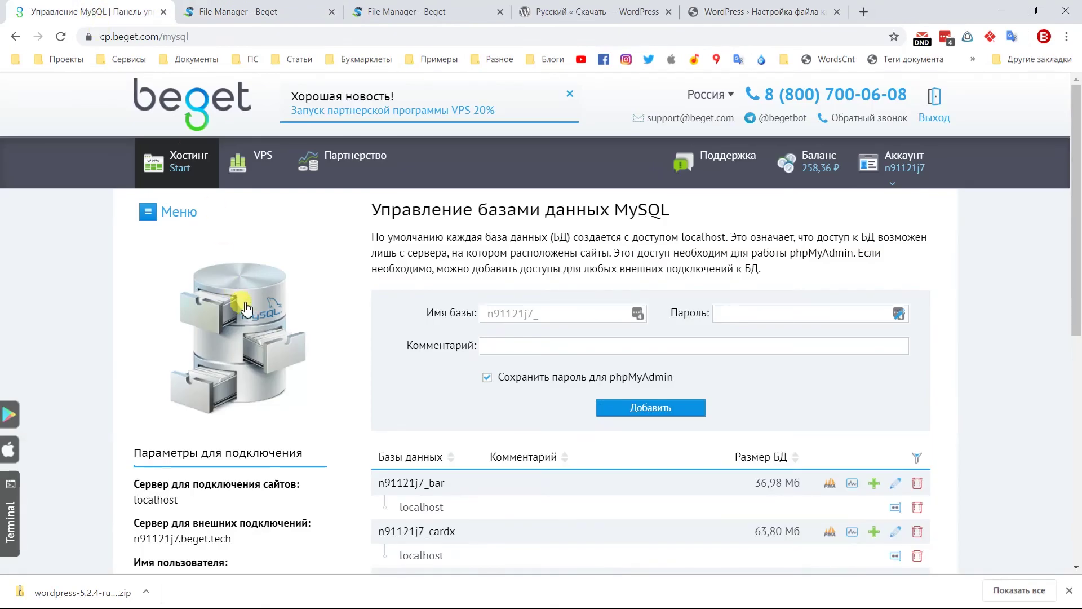
pyautogui.scroll(-3, 265, 338)
pyautogui.moveTo(136, 420); pyautogui.dragTo(265, 437)
pyautogui.click(266, 437)
pyautogui.click(763, 8)
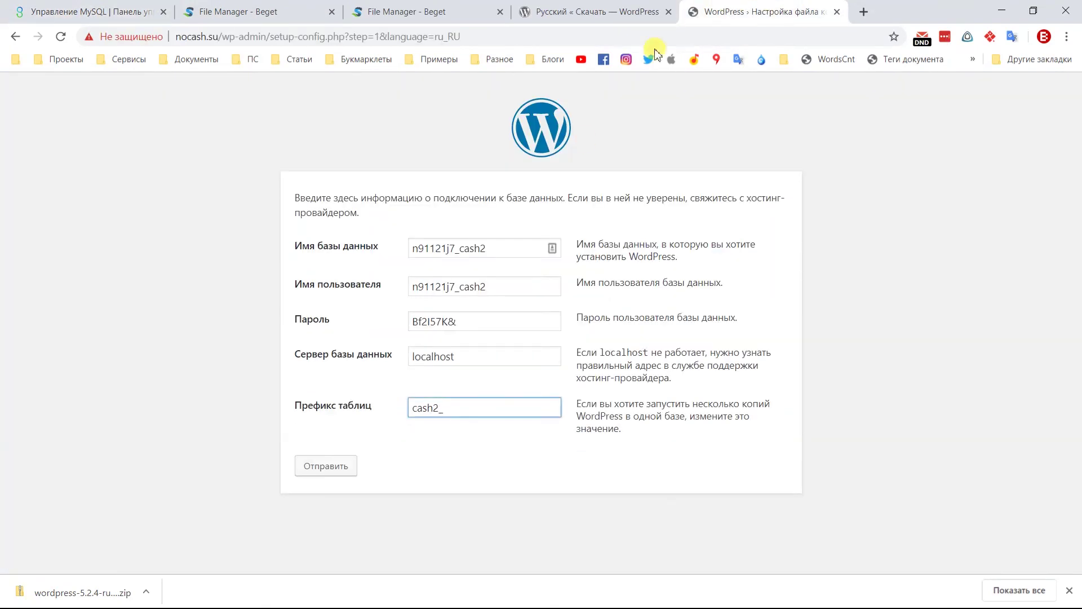
pyautogui.doubleClick(437, 361)
pyautogui.click(33, 12)
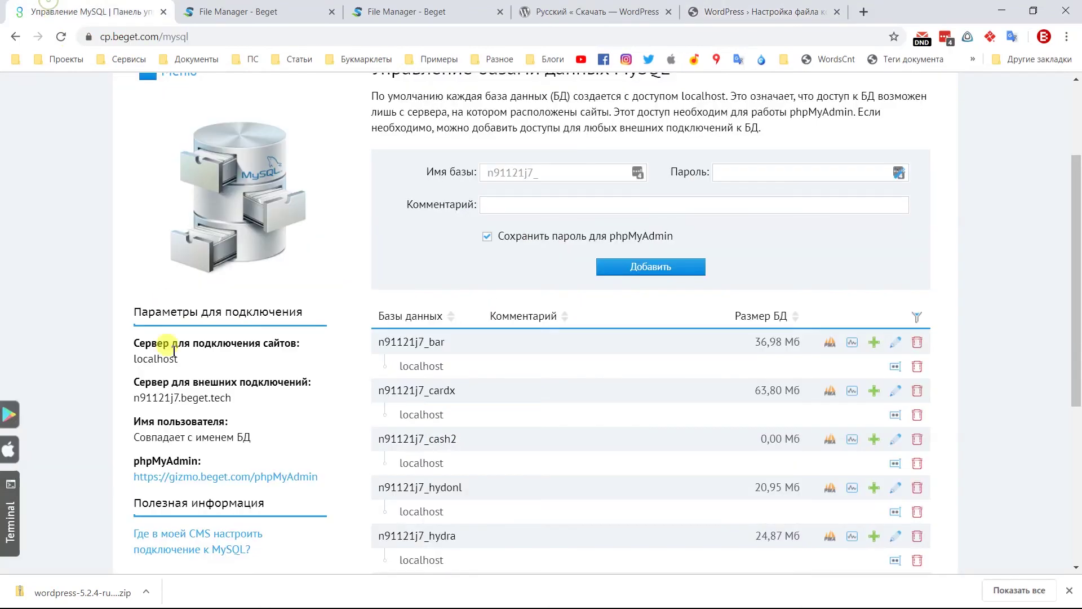
pyautogui.doubleClick(145, 359)
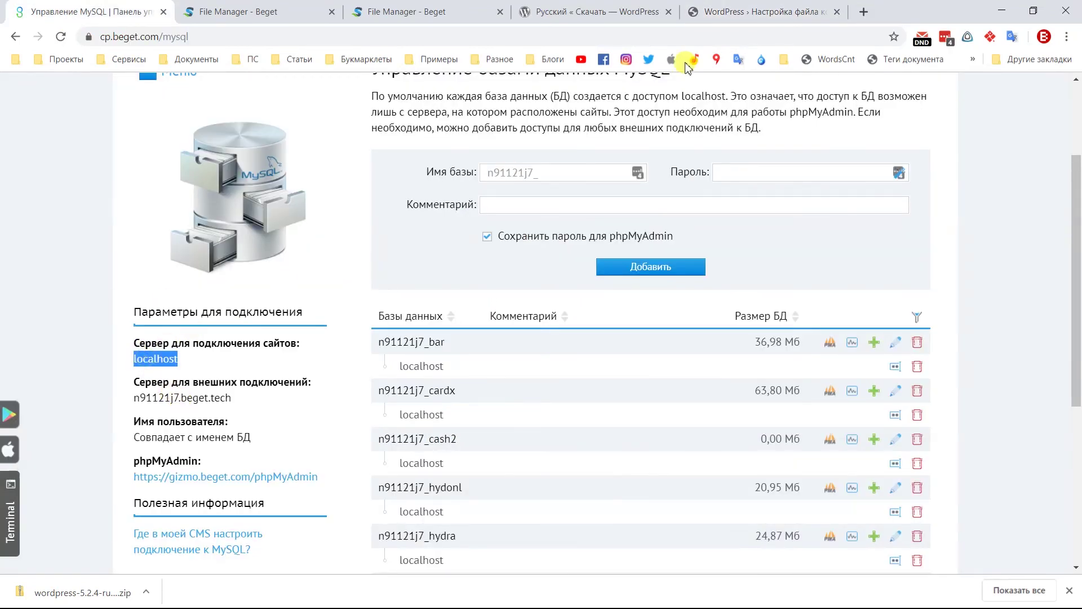
pyautogui.click(717, 14)
# Submit the database connection details and launch the WordPress installation to reach the site information form
pyautogui.moveTo(440, 411); pyautogui.dragTo(395, 413)
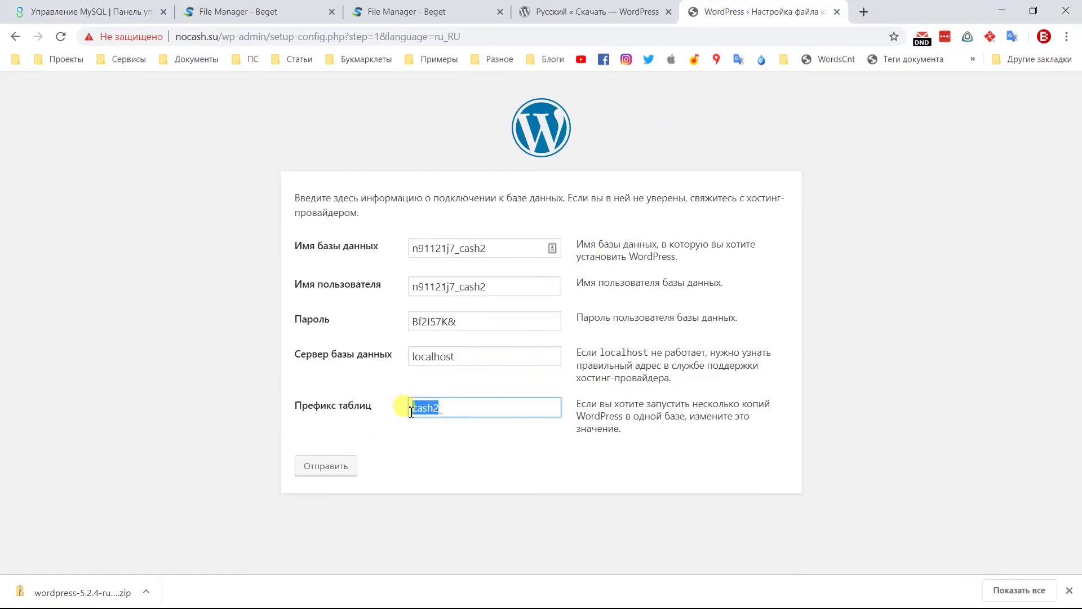
pyautogui.click(338, 473)
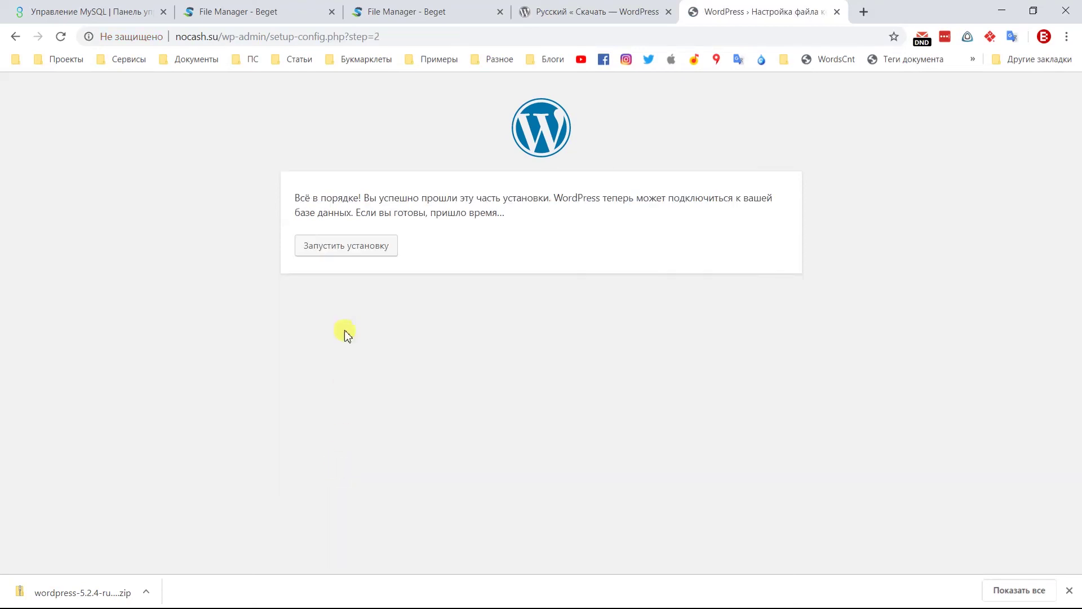
pyautogui.click(338, 249)
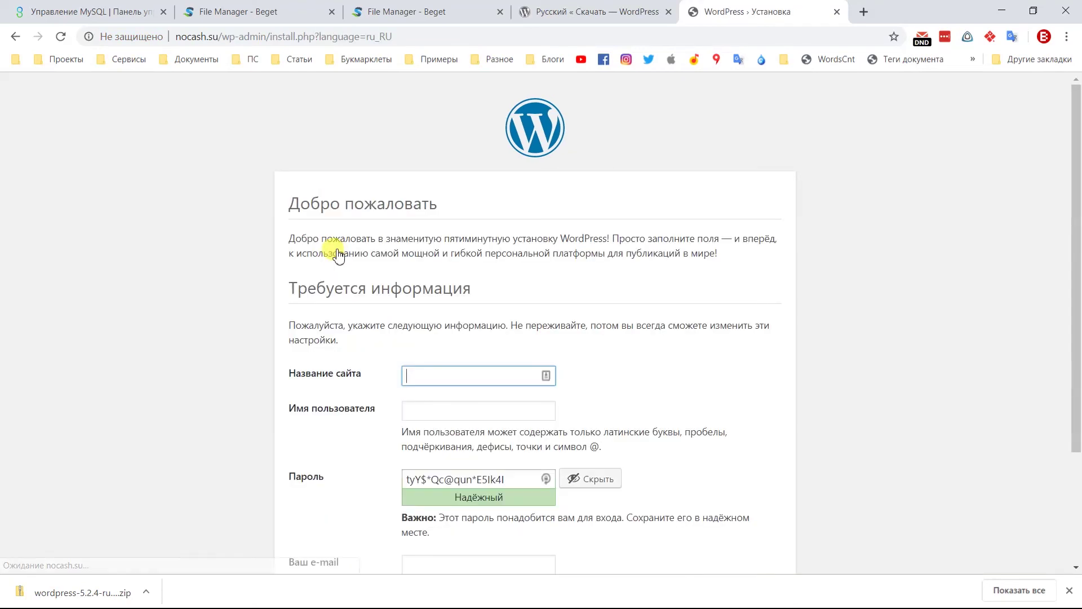
pyautogui.scroll(-3, 338, 253)
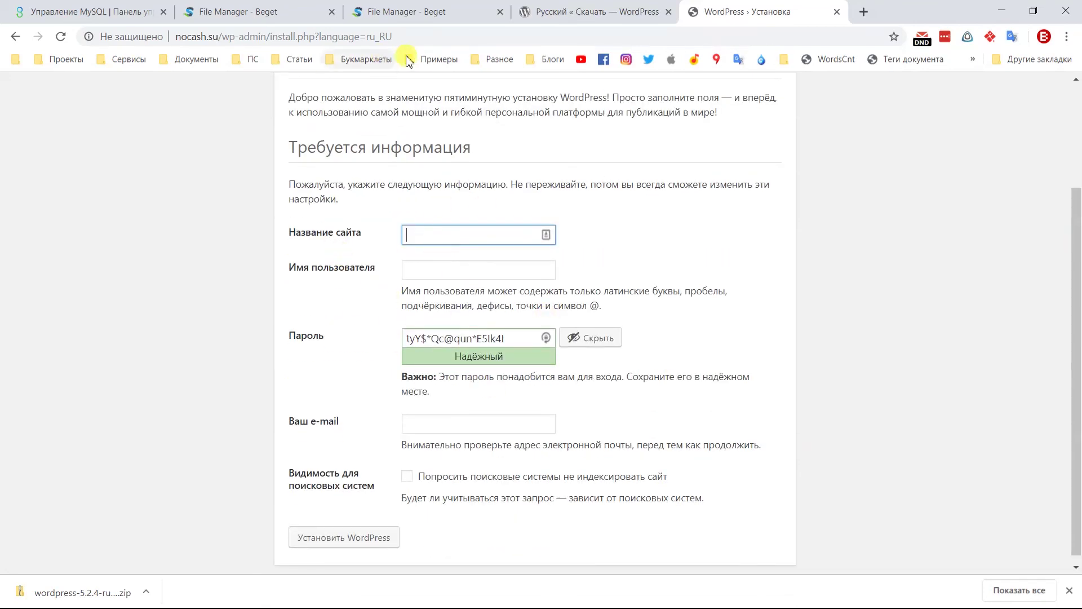
# Reload the site from its root address nocash.su
pyautogui.moveTo(415, 36); pyautogui.dragTo(229, 67)
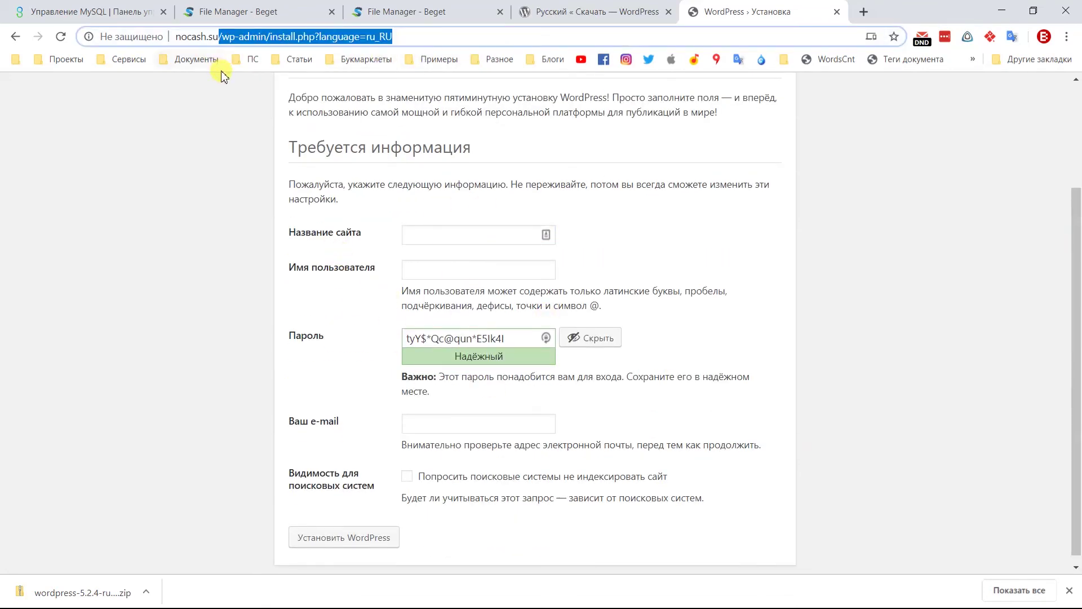
pyautogui.press('BackSpace')
pyautogui.click(230, 72)
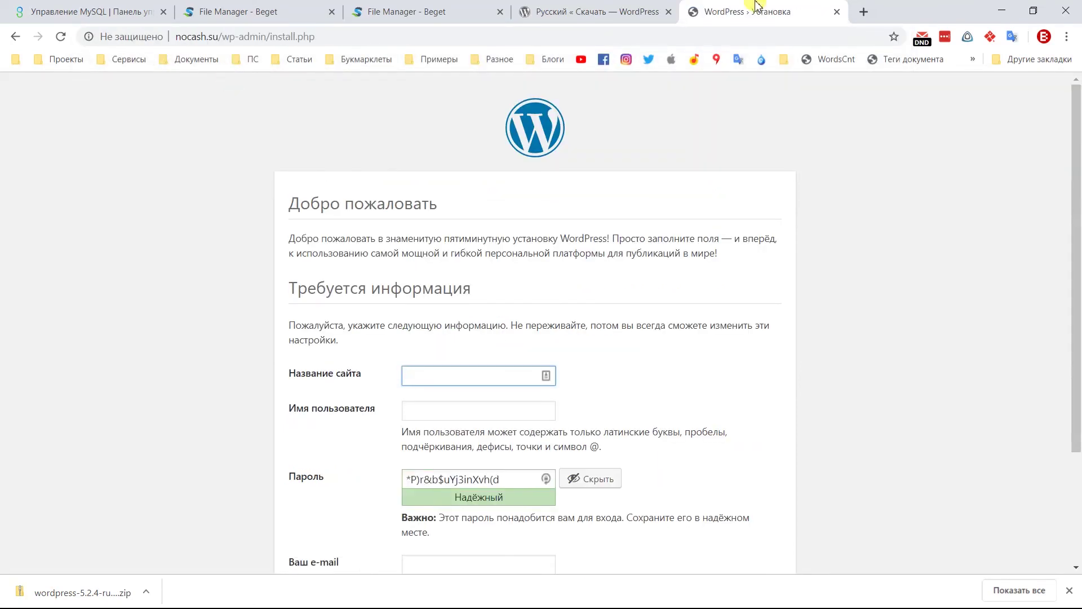